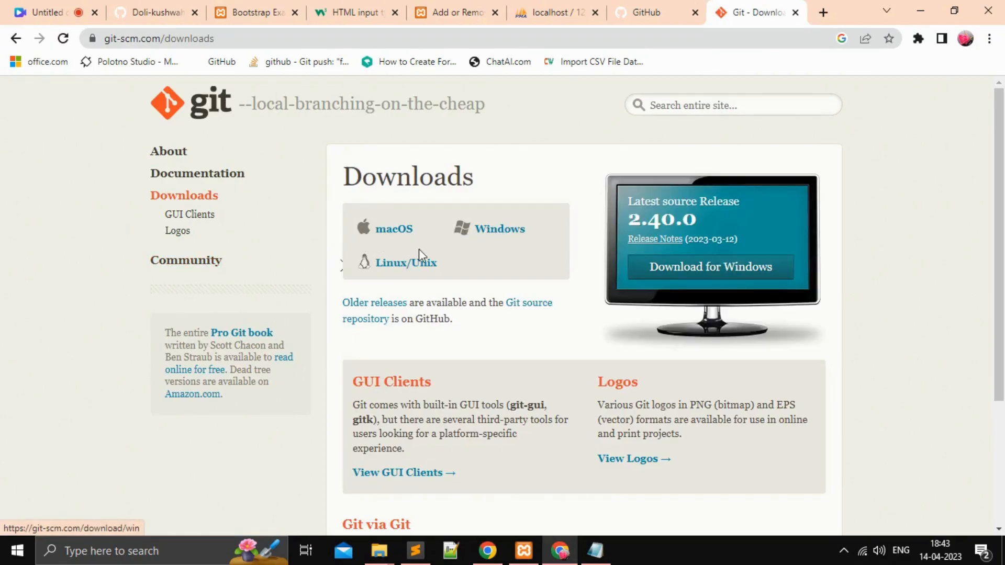
Step: Open the Windows downloads page on git-scm.com and download the standalone 64-bit Git for Windows Setup
{"action": "left_click", "coordinate": [510, 231]}
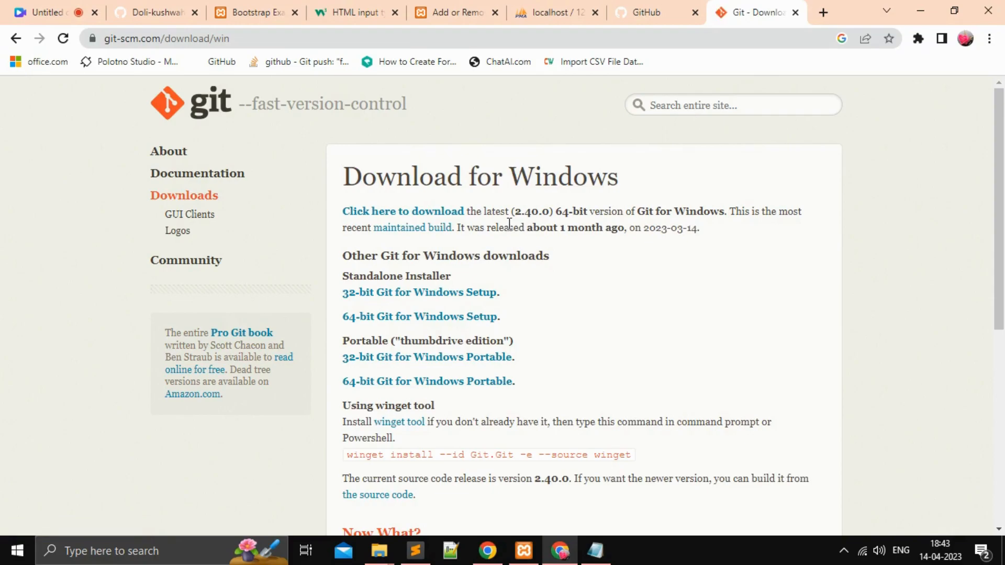
{"action": "scroll", "coordinate": [392, 298], "scroll_direction": "down", "scroll_amount": 2}
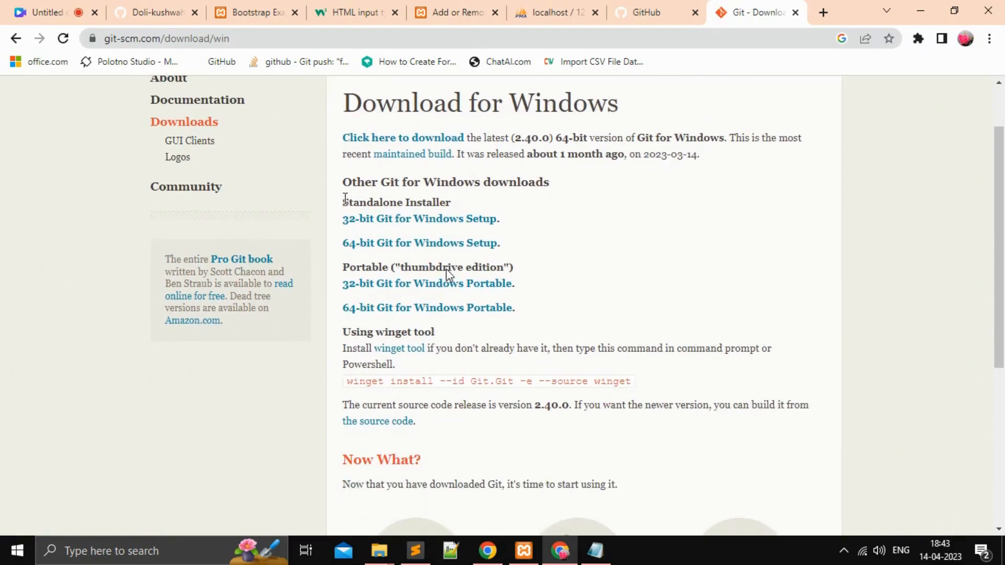
{"action": "left_click_drag", "start_coordinate": [340, 189], "coordinate": [545, 195]}
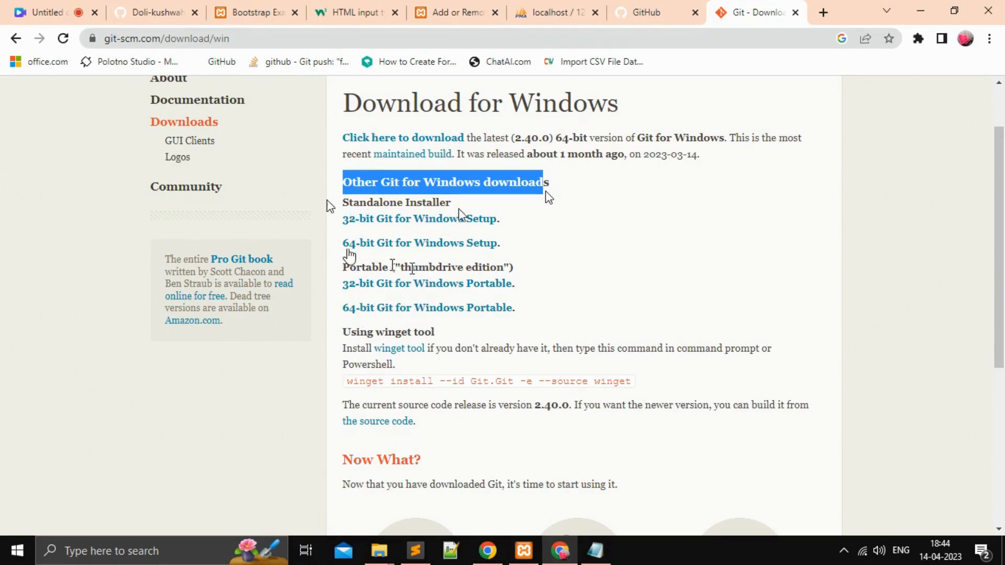
{"action": "left_click", "coordinate": [432, 247]}
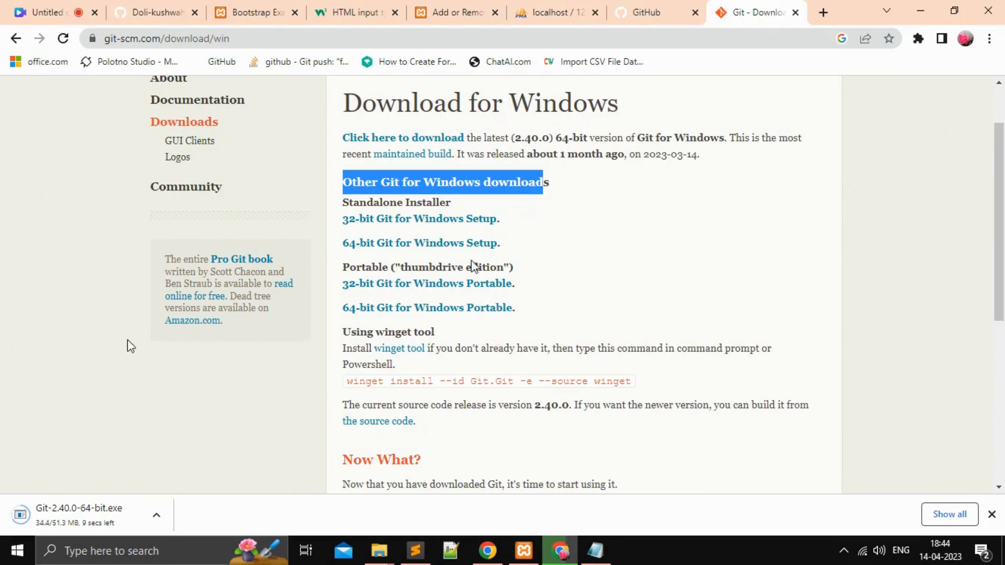
{"action": "scroll", "coordinate": [505, 319], "scroll_direction": "down", "scroll_amount": 3}
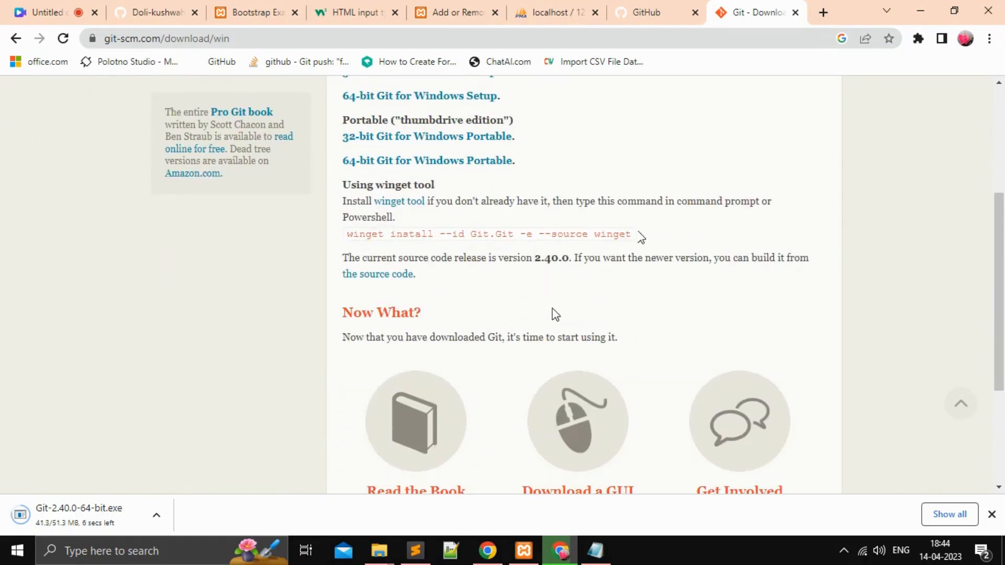
{"action": "scroll", "coordinate": [554, 314], "scroll_direction": "down", "scroll_amount": 3}
{"action": "scroll", "coordinate": [758, 321], "scroll_direction": "down", "scroll_amount": 1}
{"action": "scroll", "coordinate": [654, 340], "scroll_direction": "up", "scroll_amount": 6}
{"action": "scroll", "coordinate": [575, 346], "scroll_direction": "up", "scroll_amount": 2}
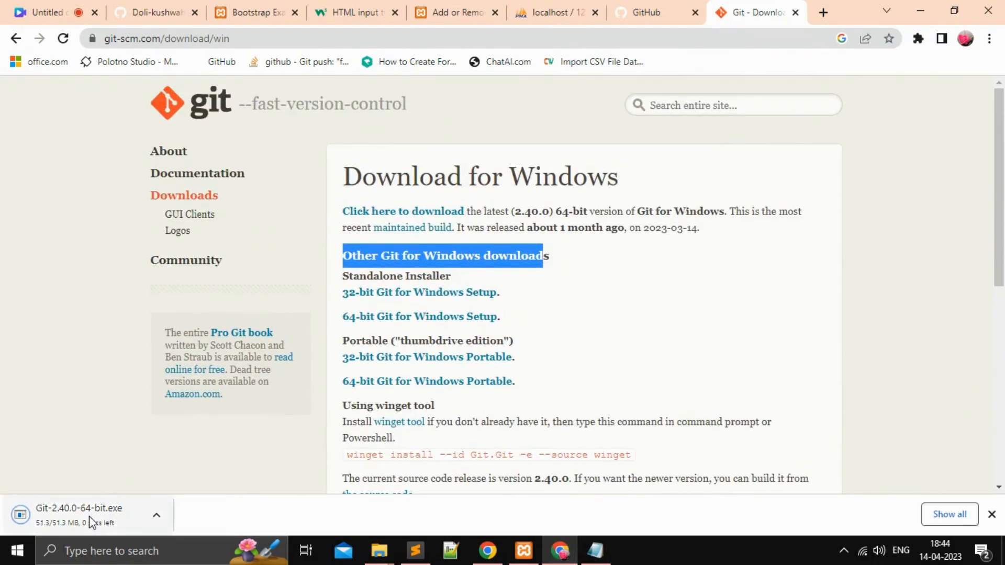
Step: Switch to File Explorer, open the Downloads folder and run the Git-2.40.0-64-bit installer
{"action": "mouse_move", "coordinate": [373, 561]}
{"action": "left_click", "coordinate": [339, 506]}
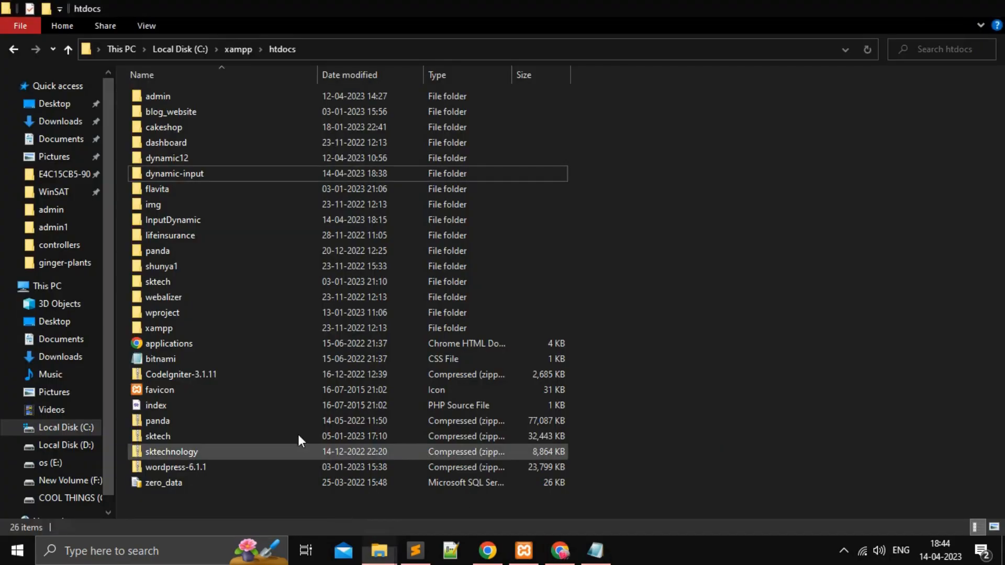
{"action": "left_click", "coordinate": [60, 122]}
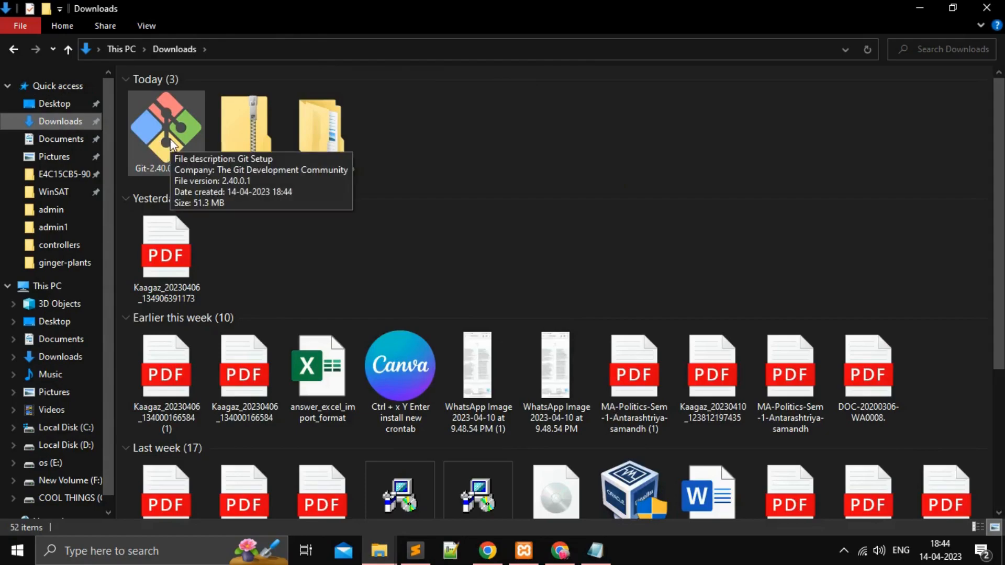
{"action": "double_click", "coordinate": [171, 143]}
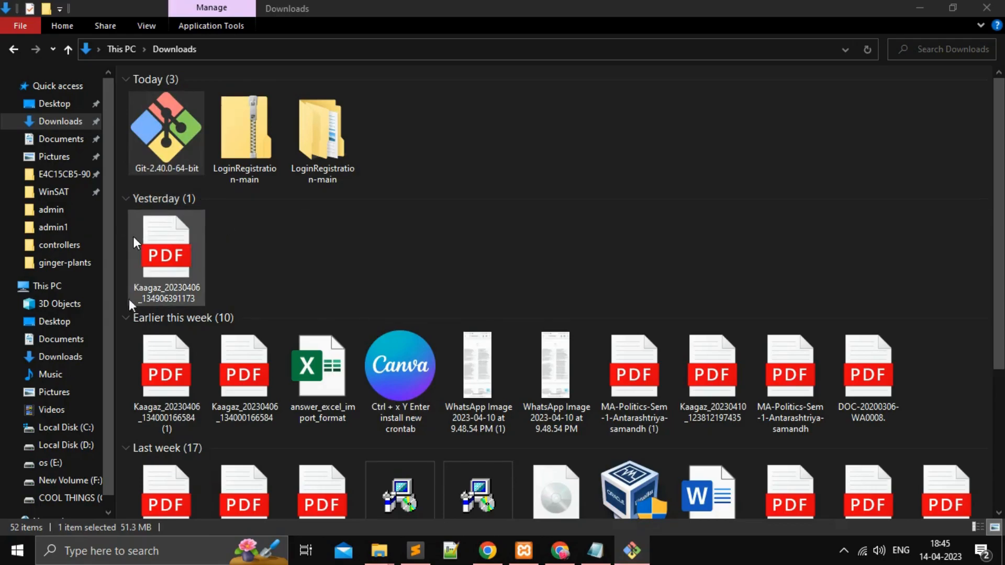
Step: Collapse all file groups older than Today in the Downloads folder
{"action": "left_click", "coordinate": [126, 321]}
{"action": "left_click", "coordinate": [126, 199]}
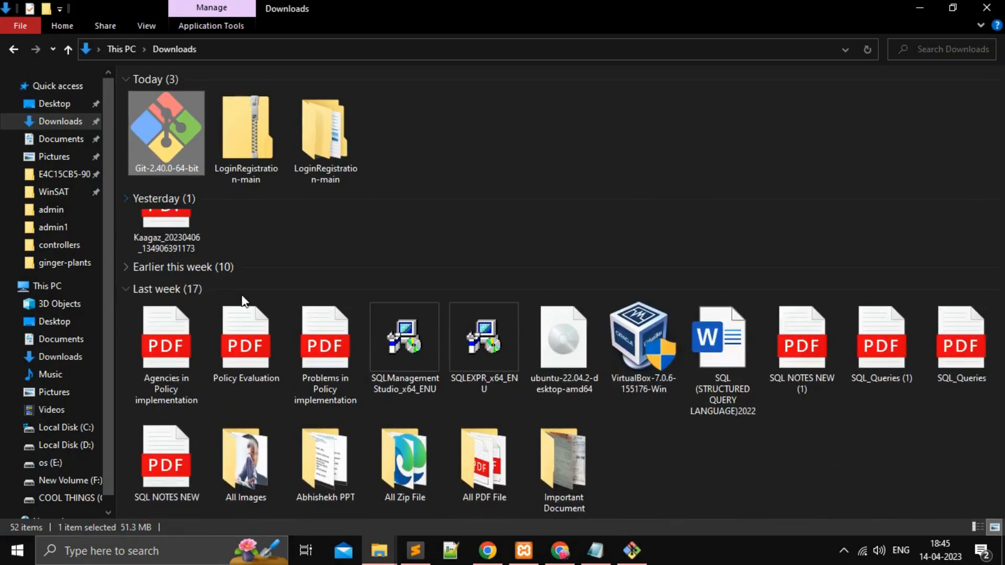
{"action": "left_click", "coordinate": [126, 242]}
Step: Bring up the Git 2.40.0 Setup window, skim the GNU General Public License and continue past it
{"action": "left_click", "coordinate": [631, 550]}
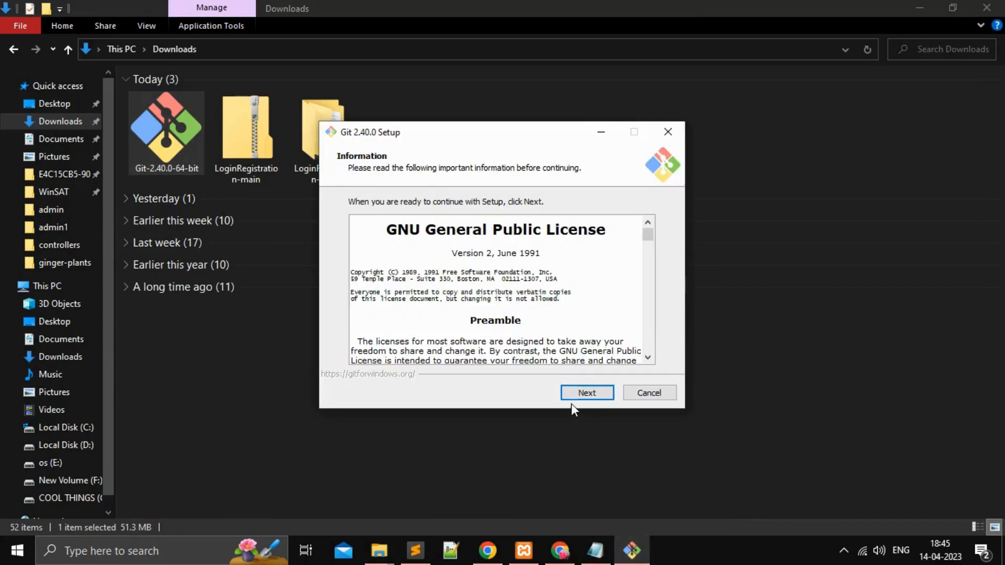
{"action": "scroll", "coordinate": [459, 283], "scroll_direction": "down", "scroll_amount": 3}
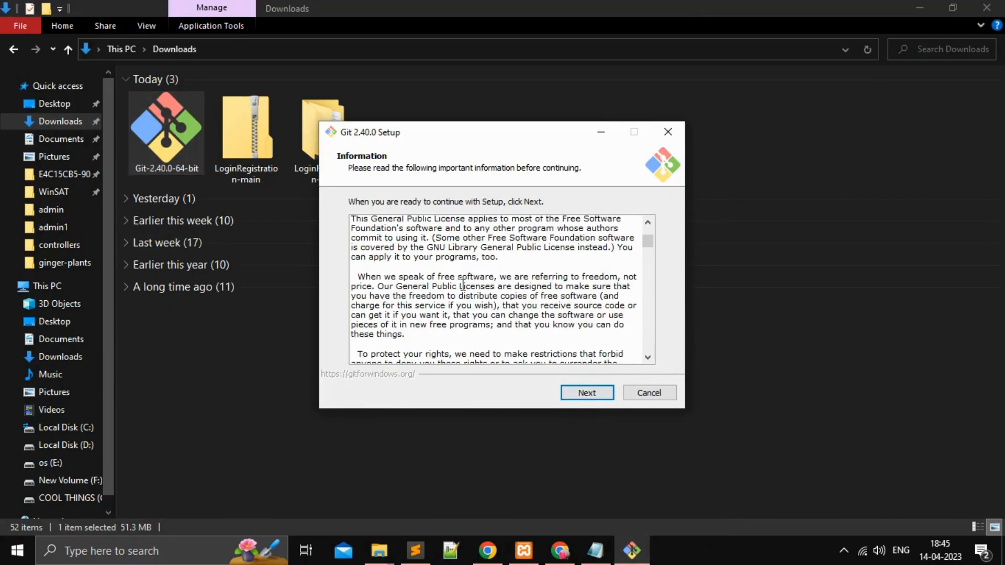
{"action": "scroll", "coordinate": [462, 285], "scroll_direction": "up", "scroll_amount": 5}
{"action": "scroll", "coordinate": [564, 408], "scroll_direction": "down", "scroll_amount": 10}
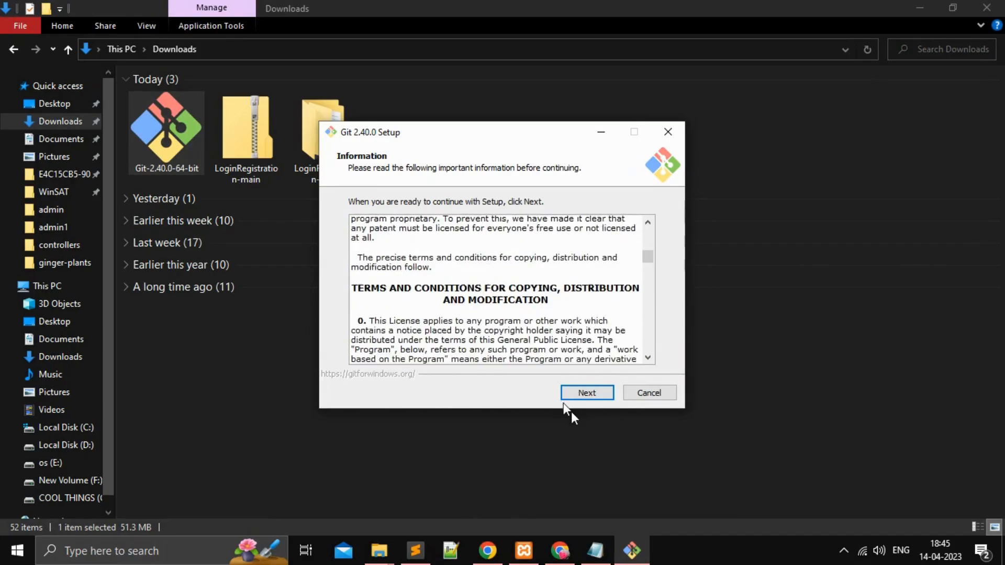
{"action": "left_click", "coordinate": [581, 394]}
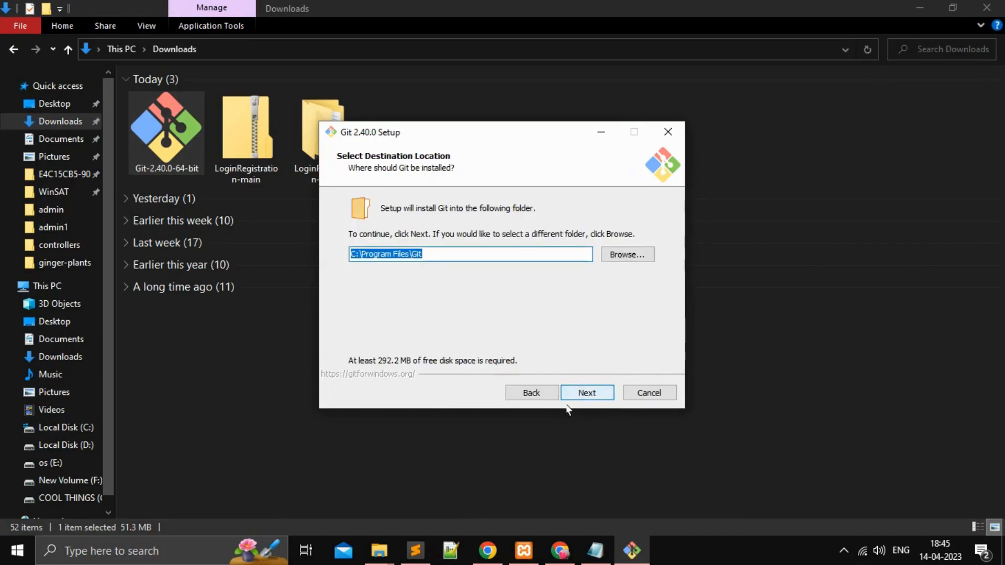
Step: Accept the destination C:\Program Files\Git, the default components, the Start Menu folder Git and Vim as Git's default editor
{"action": "left_click", "coordinate": [584, 394]}
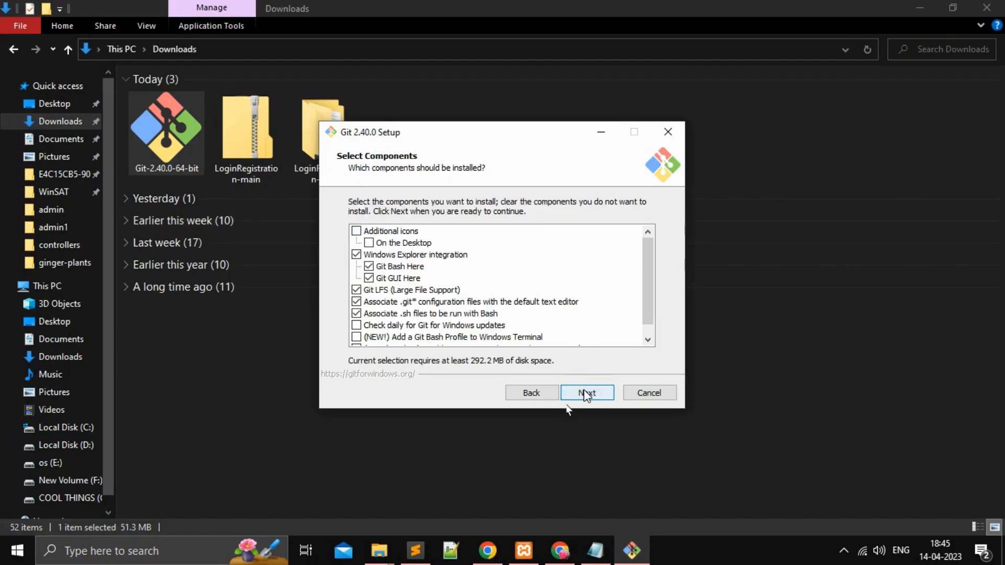
{"action": "left_click", "coordinate": [586, 393]}
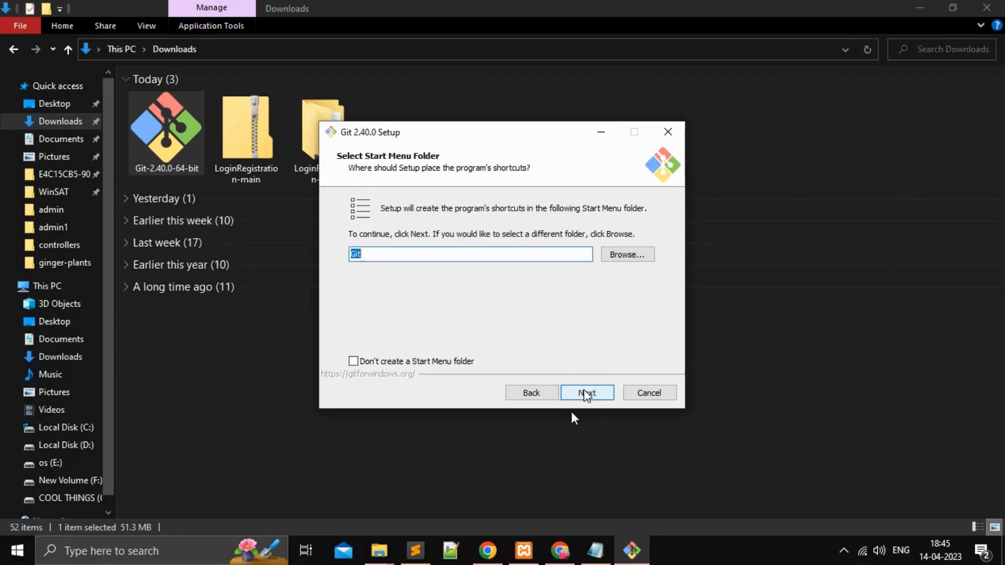
{"action": "left_click", "coordinate": [587, 393]}
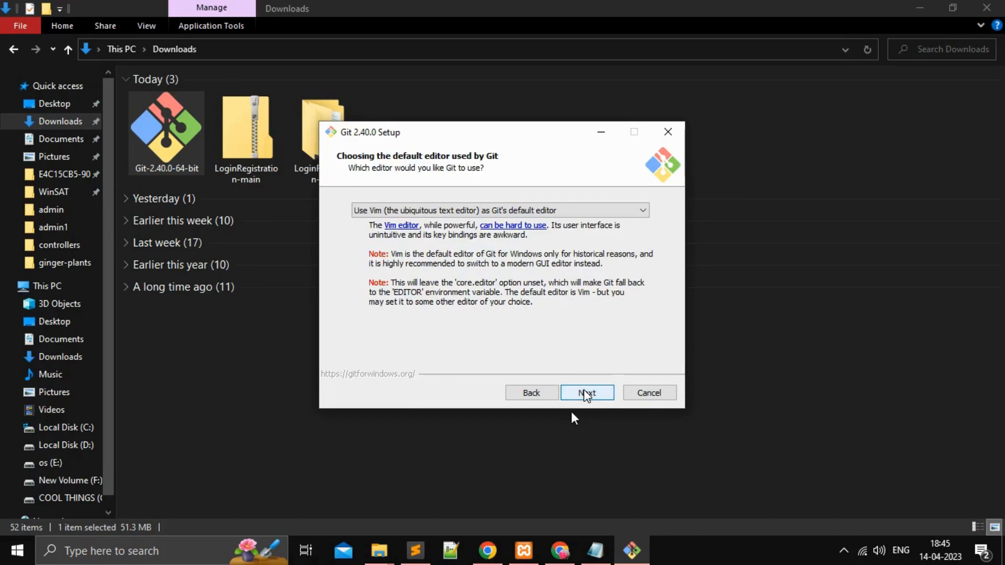
{"action": "left_click", "coordinate": [533, 397]}
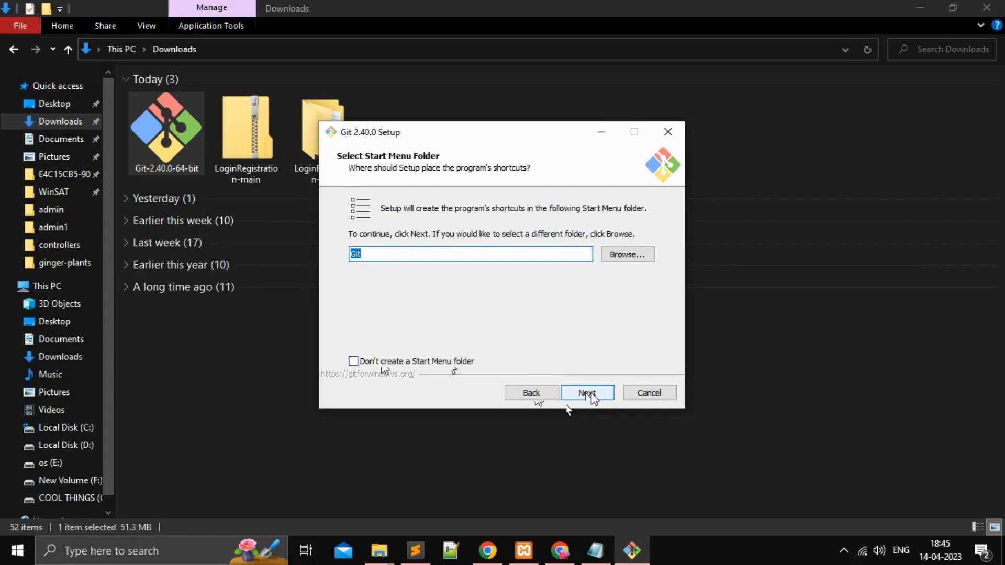
{"action": "left_click", "coordinate": [587, 395]}
{"action": "left_click", "coordinate": [589, 394]}
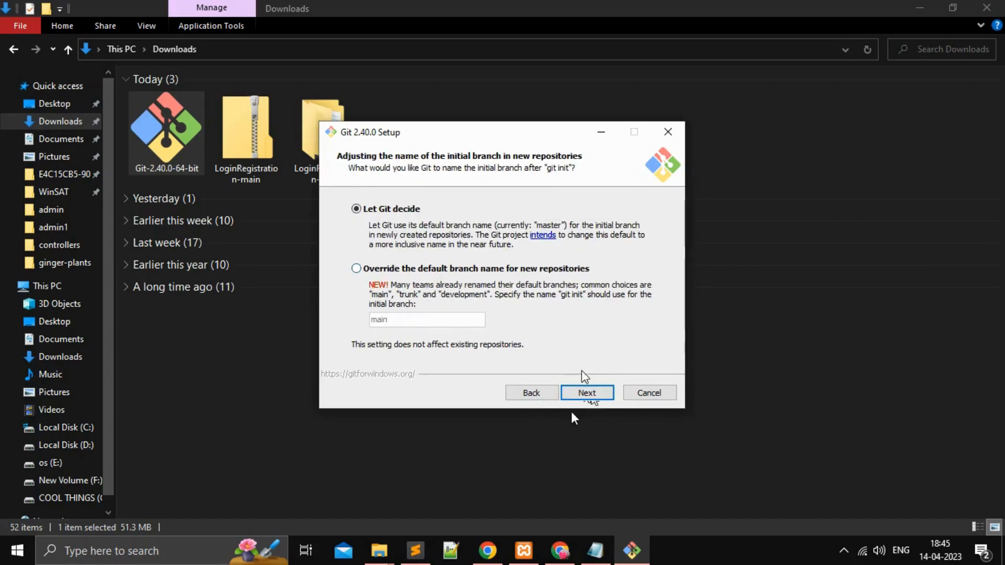
Step: Keep the setup defaults from Let Git decide for branch naming through Windows-style checkout with Unix-style commit line endings, including bundled OpenSSH
{"action": "left_click", "coordinate": [587, 393]}
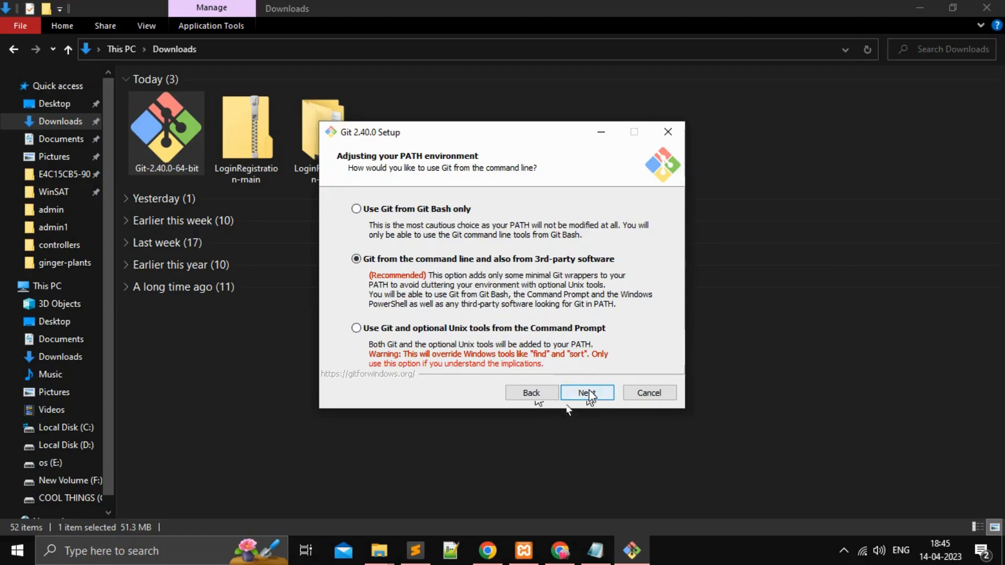
{"action": "left_click", "coordinate": [588, 393]}
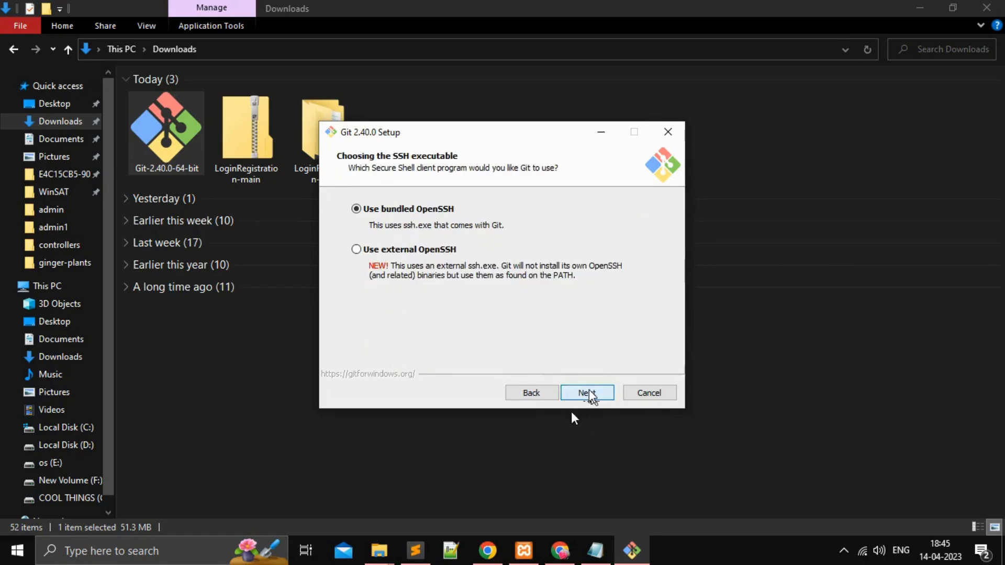
{"action": "left_click", "coordinate": [588, 393]}
{"action": "left_click", "coordinate": [588, 394]}
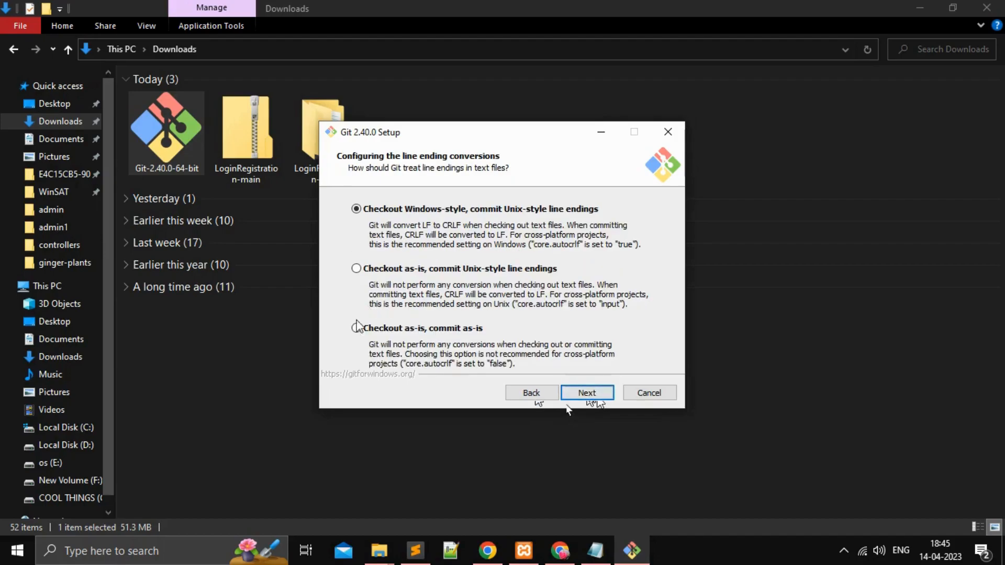
{"action": "left_click", "coordinate": [588, 394]}
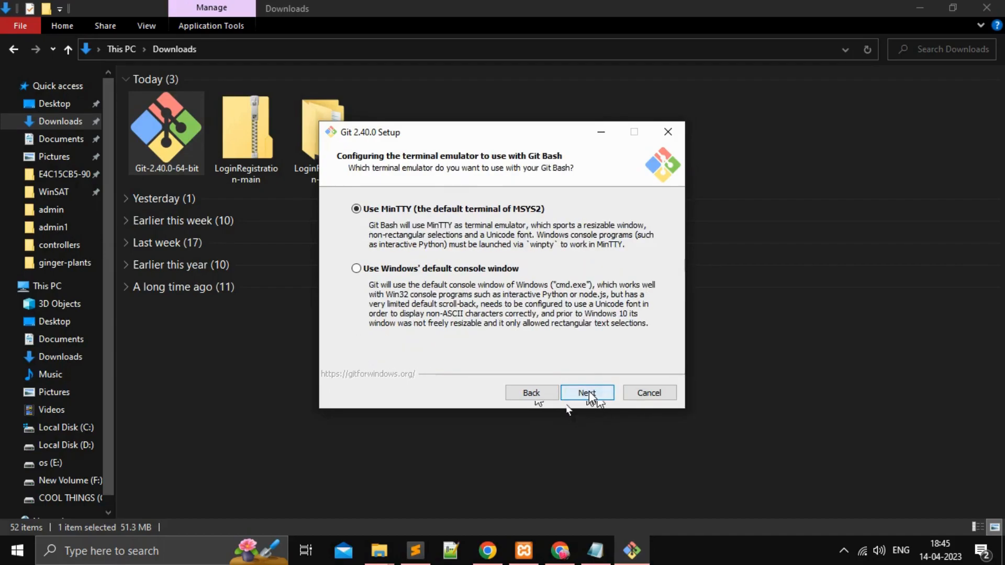
Step: Keep the MinTTY terminal, fast-forward or merge for git pull, the default credential helper and file system caching
{"action": "left_click", "coordinate": [588, 394]}
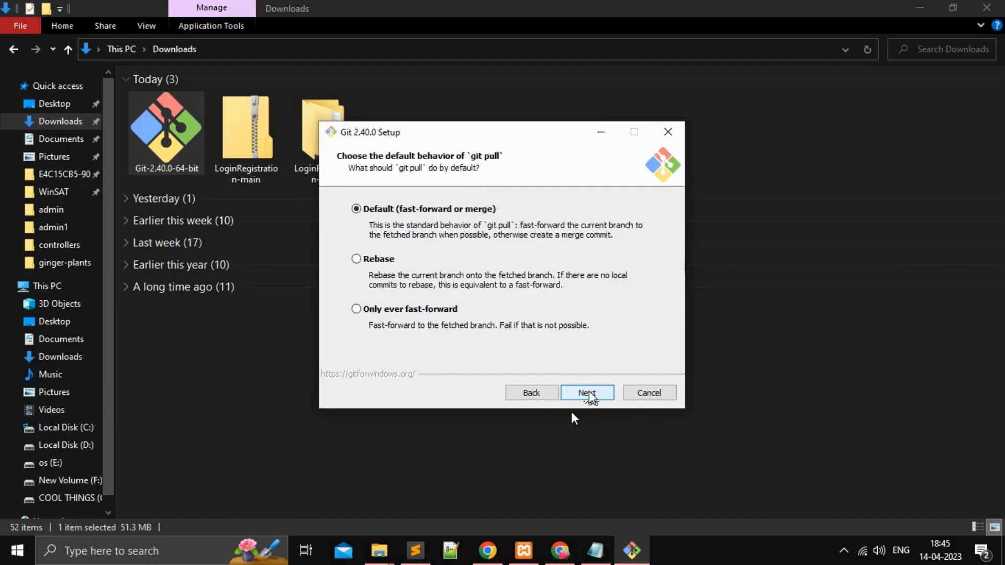
{"action": "left_click", "coordinate": [588, 393]}
{"action": "left_click", "coordinate": [588, 393]}
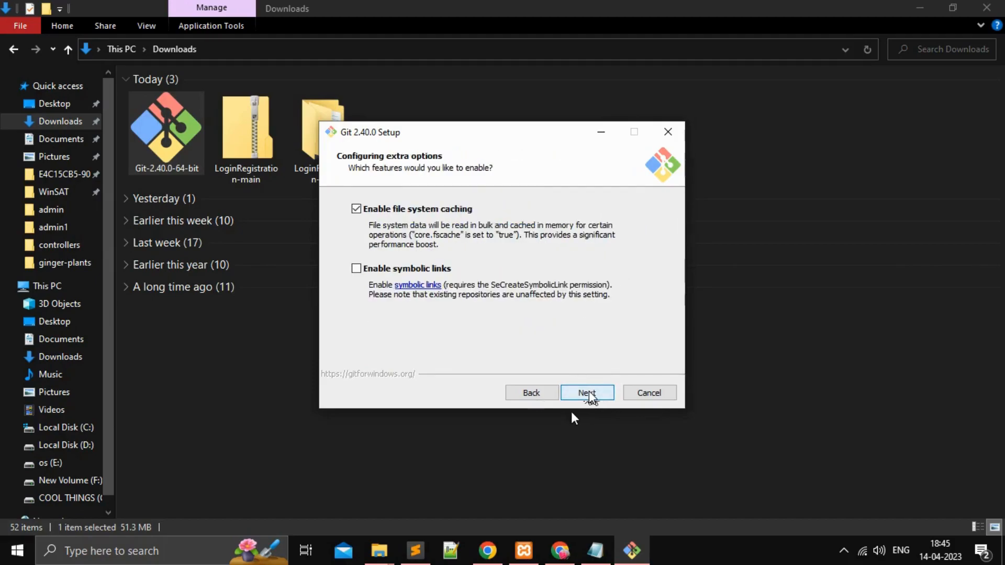
{"action": "left_click", "coordinate": [588, 393]}
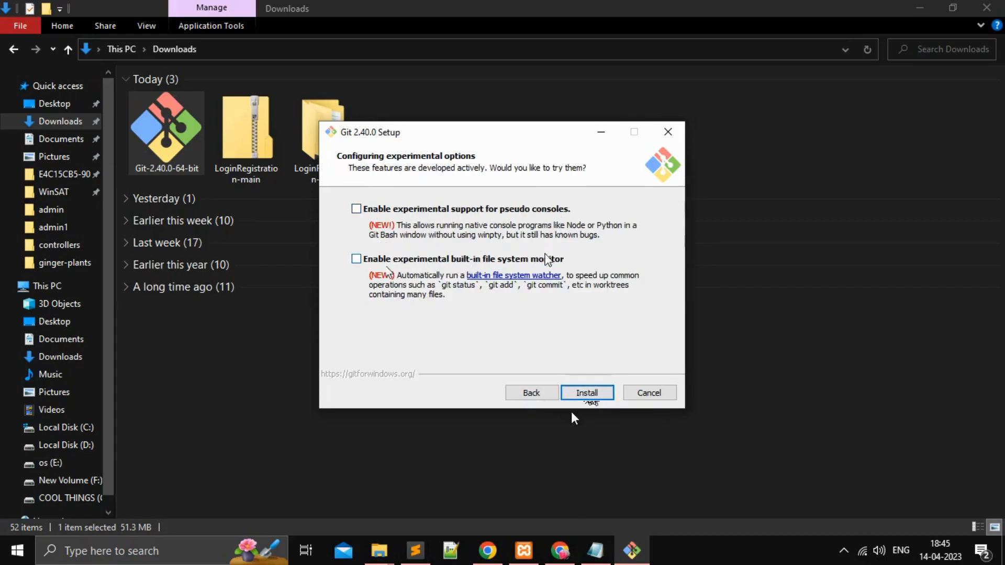
Step: Install Git with experimental support for pseudo consoles enabled and finish the setup with View Release Notes selected
{"action": "left_click", "coordinate": [357, 209]}
{"action": "left_click", "coordinate": [587, 393]}
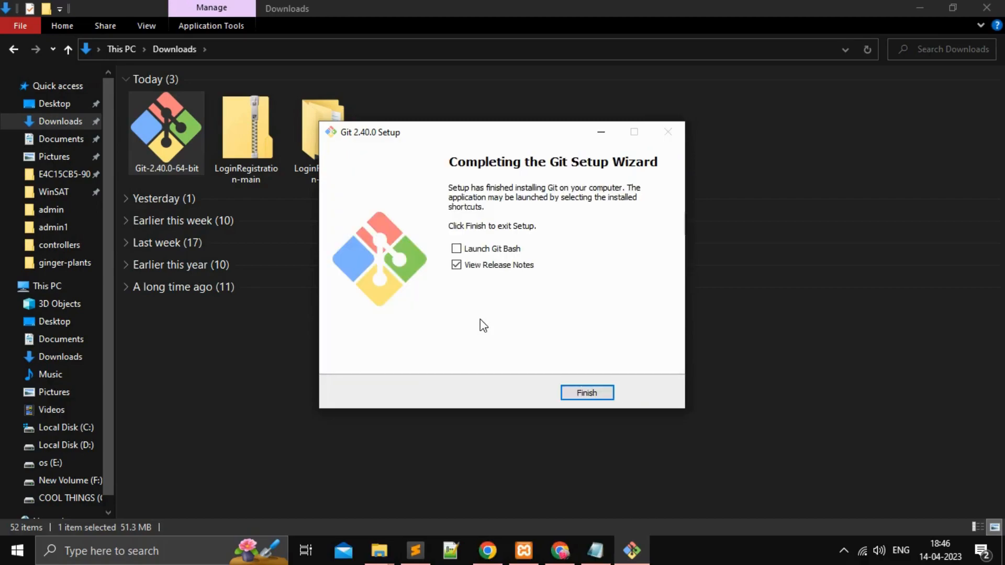
{"action": "left_click", "coordinate": [586, 394]}
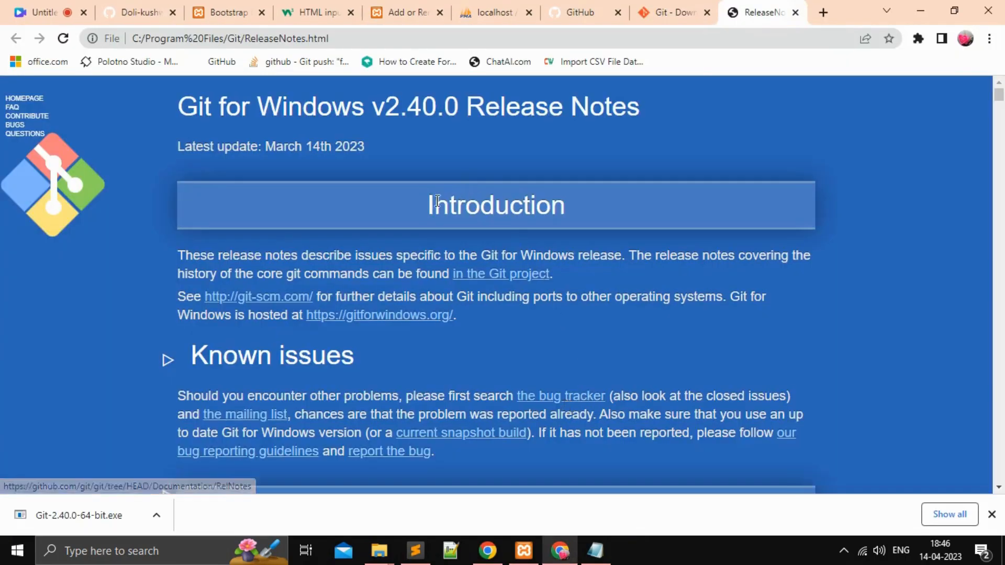
Step: Look through the Git for Windows v2.40.0 release notes, including the bug fixes and the changes in earlier versions
{"action": "left_click_drag", "start_coordinate": [337, 104], "coordinate": [676, 105]}
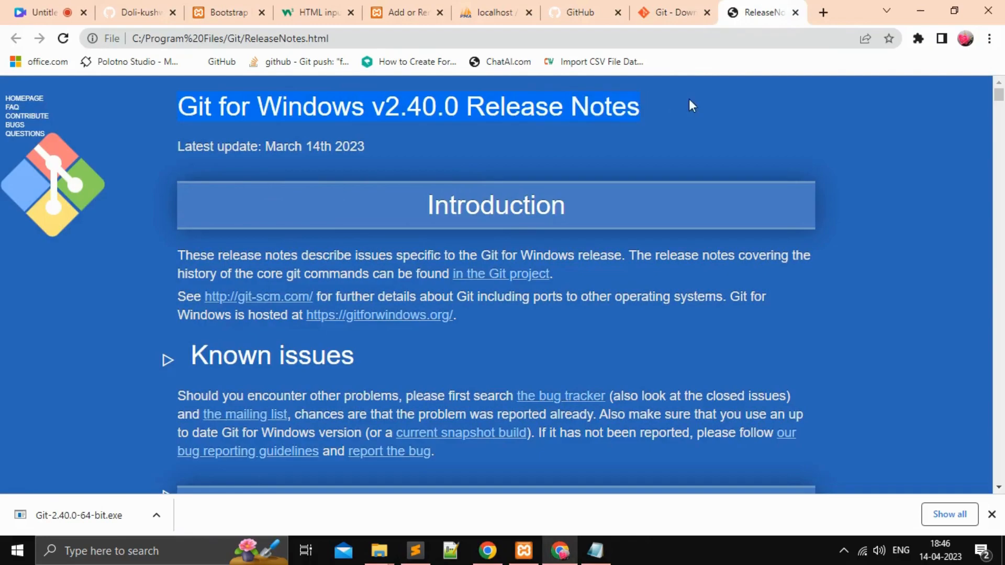
{"action": "scroll", "coordinate": [524, 303], "scroll_direction": "down", "scroll_amount": 4}
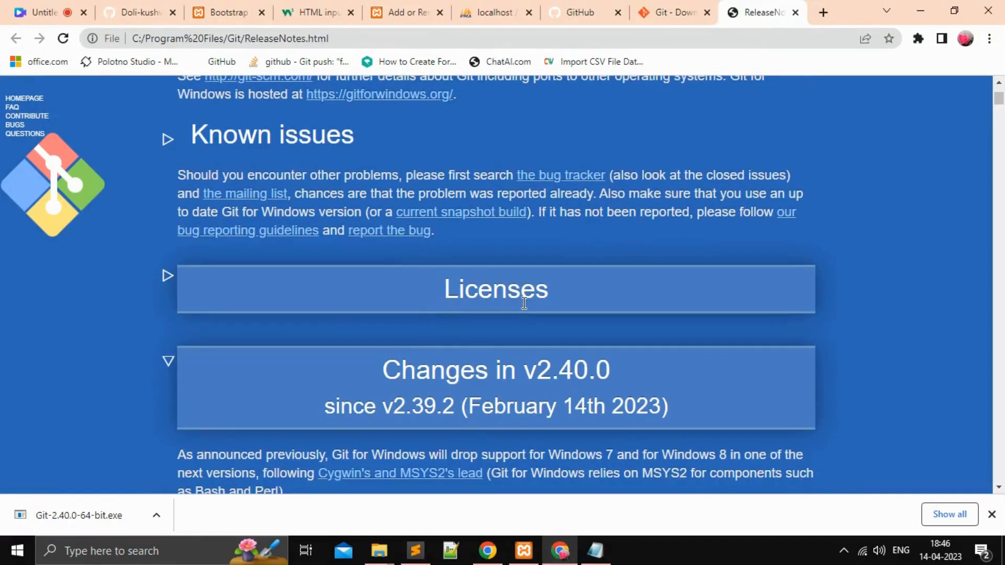
{"action": "scroll", "coordinate": [523, 303], "scroll_direction": "down", "scroll_amount": 14}
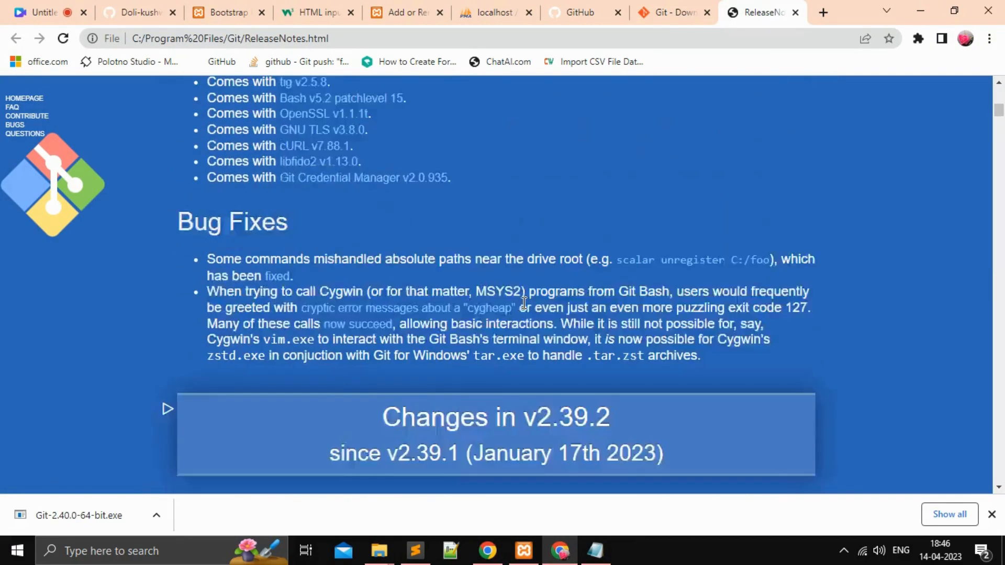
{"action": "scroll", "coordinate": [518, 314], "scroll_direction": "down", "scroll_amount": 20}
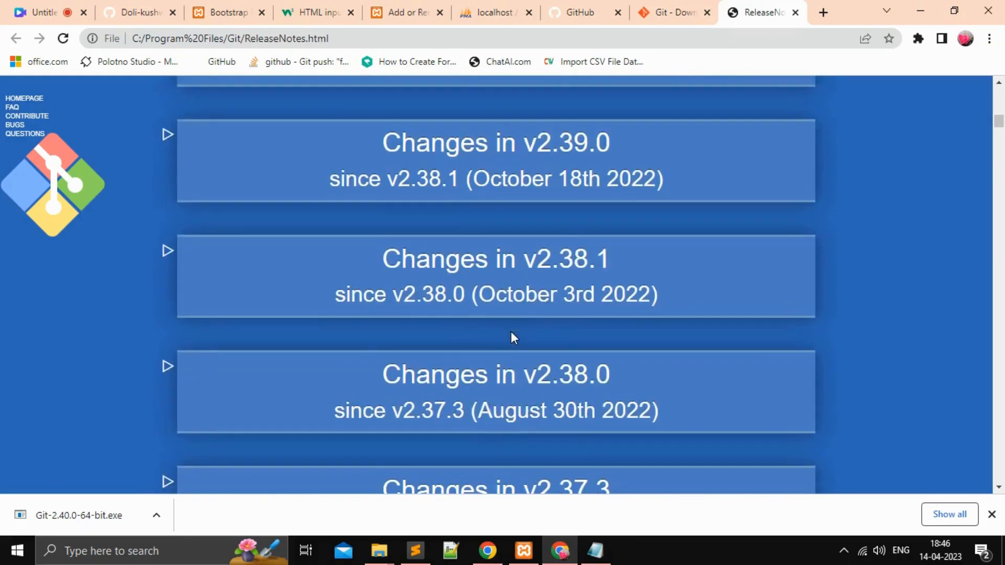
{"action": "scroll", "coordinate": [511, 335], "scroll_direction": "down", "scroll_amount": 18}
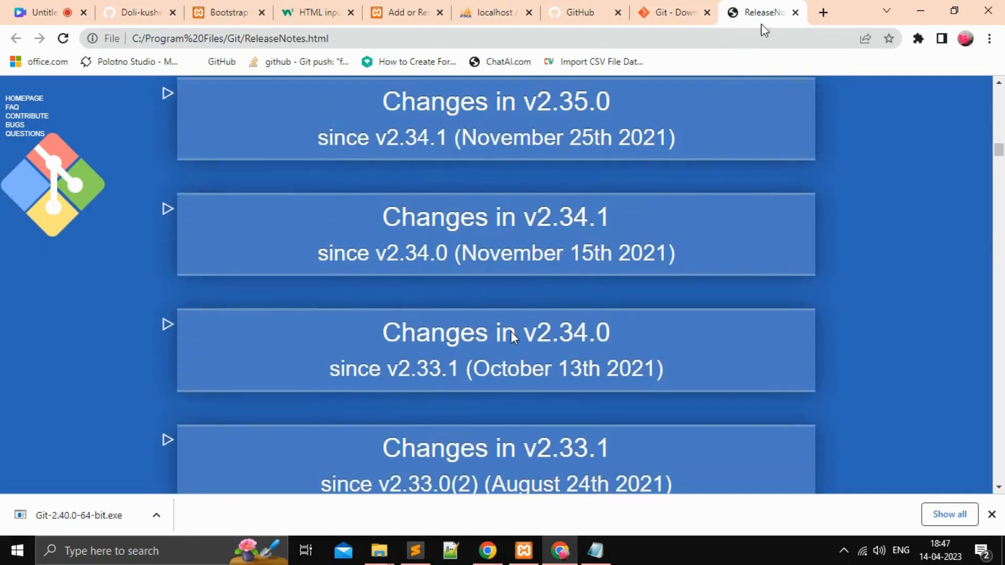
Step: Close the Git release notes and open a maximised Git Bash terminal in the dynamic-input folder under C:\xampp\htdocs
{"action": "left_click", "coordinate": [991, 514]}
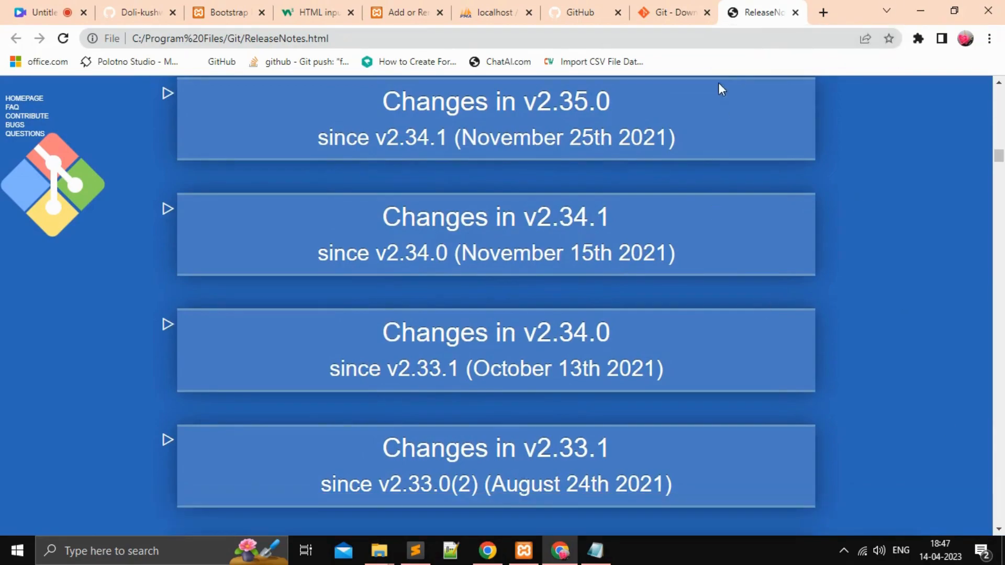
{"action": "left_click", "coordinate": [795, 12]}
{"action": "left_click", "coordinate": [379, 551]}
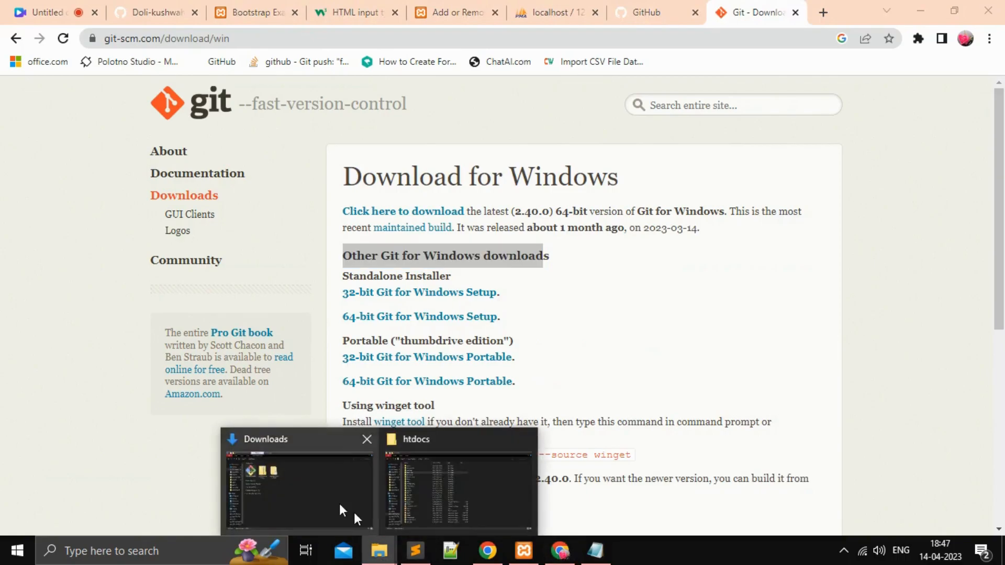
{"action": "left_click", "coordinate": [491, 466]}
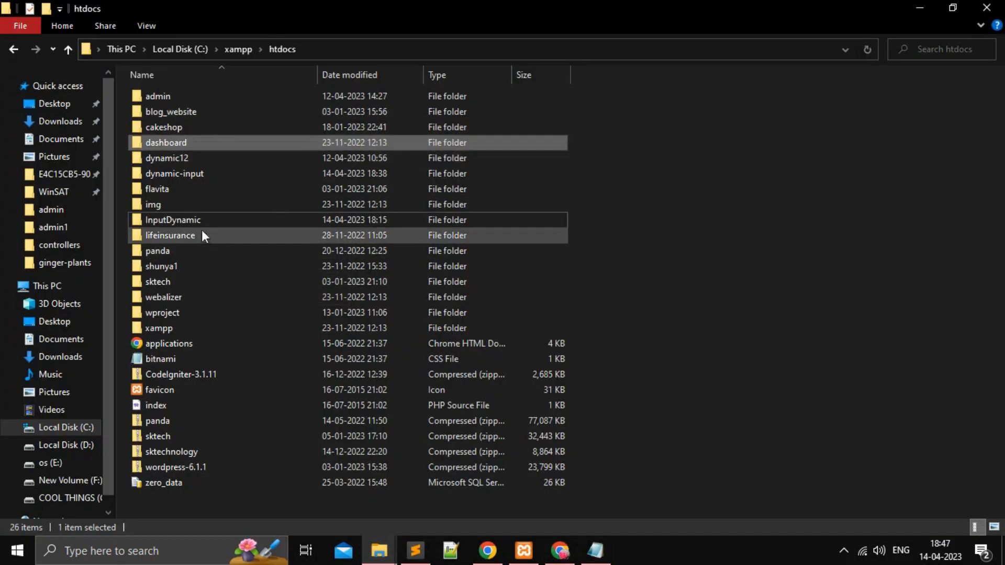
{"action": "right_click", "coordinate": [194, 174]}
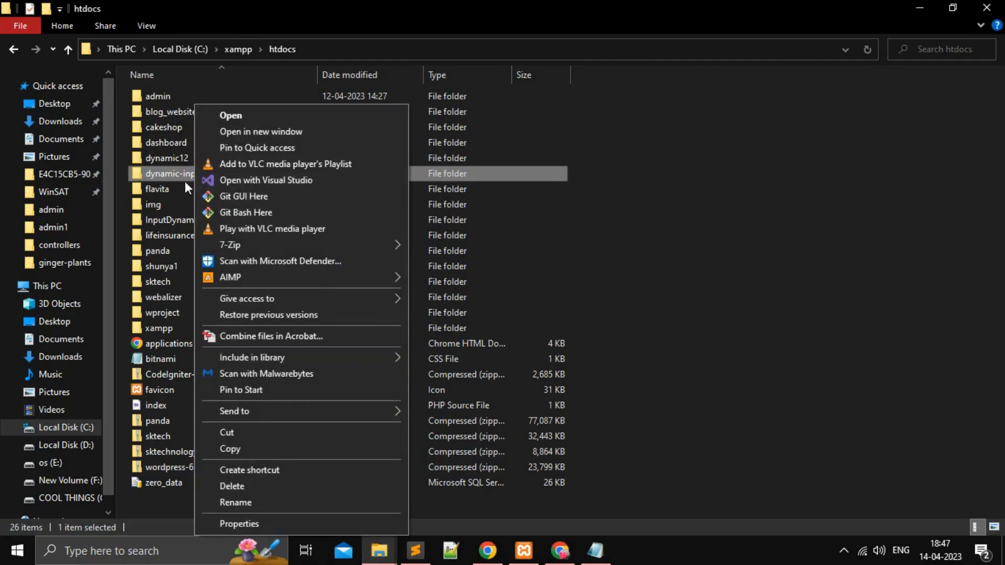
{"action": "left_click", "coordinate": [249, 213]}
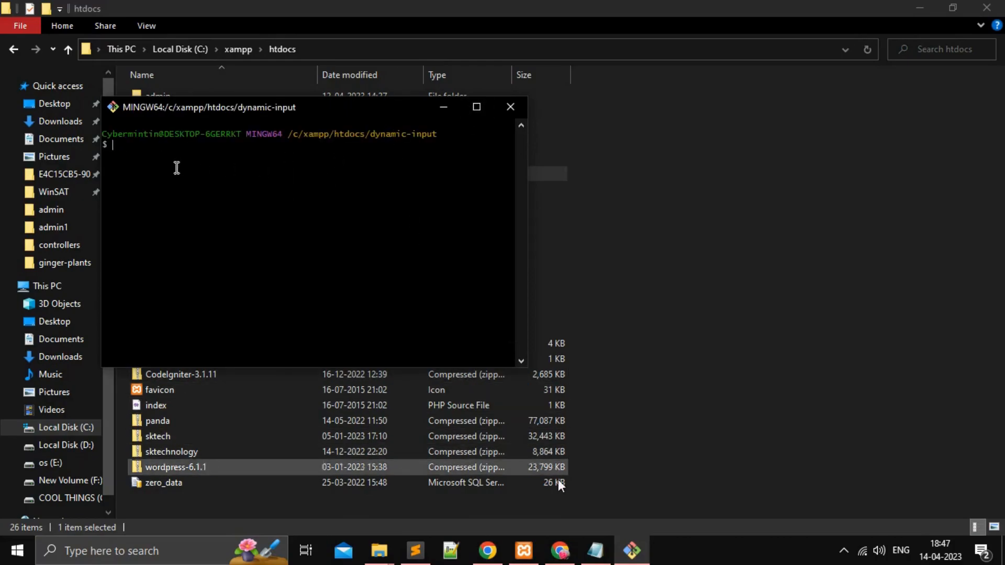
{"action": "left_click", "coordinate": [474, 107]}
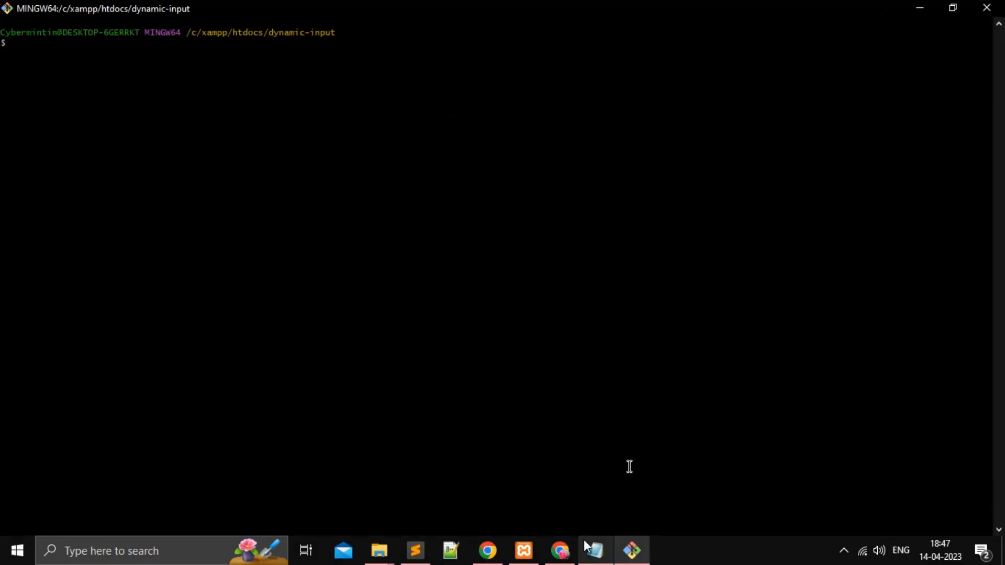
Step: Switch to Chrome and open the dynamic-input repository on GitHub
{"action": "left_click", "coordinate": [559, 550]}
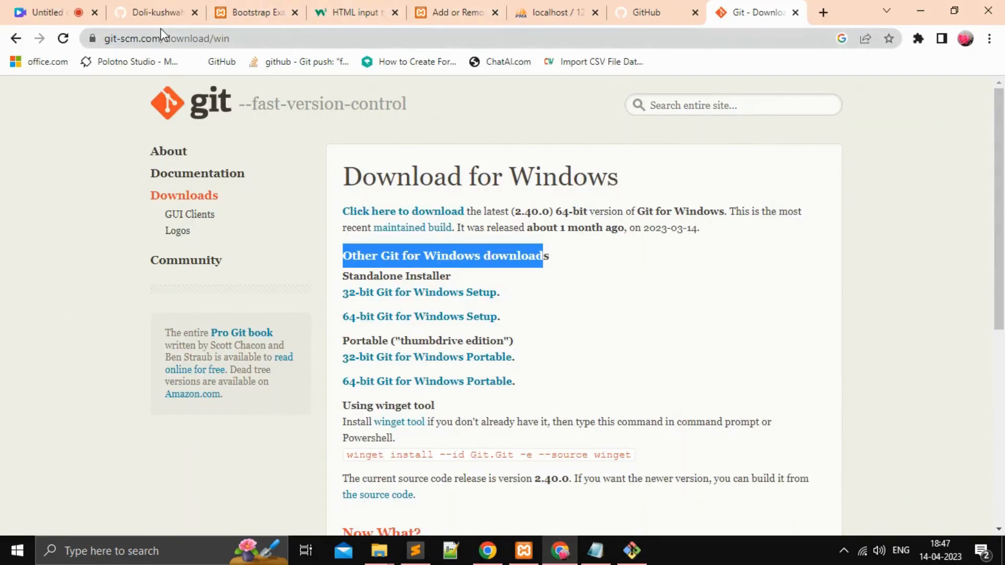
{"action": "left_click", "coordinate": [648, 12]}
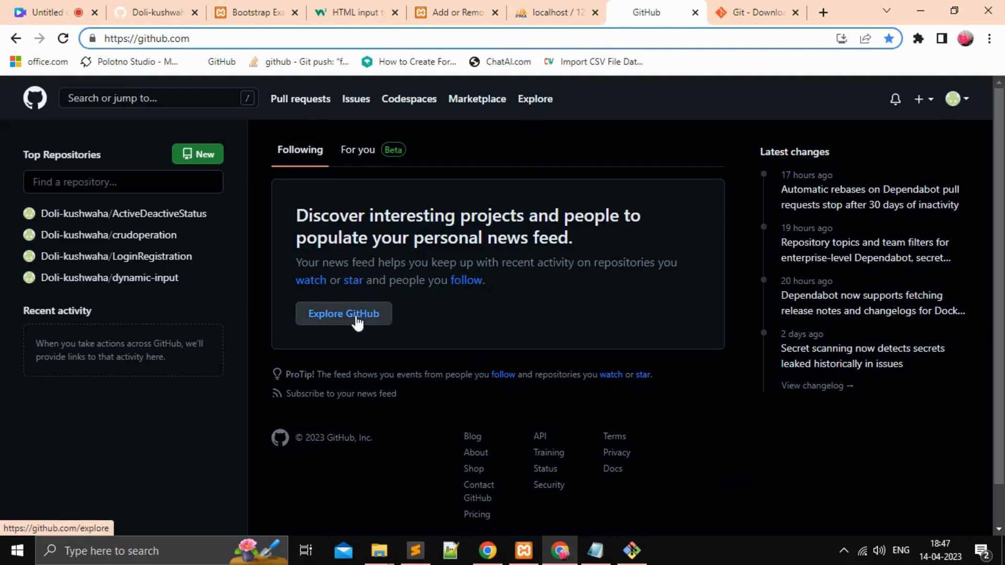
{"action": "left_click", "coordinate": [136, 279]}
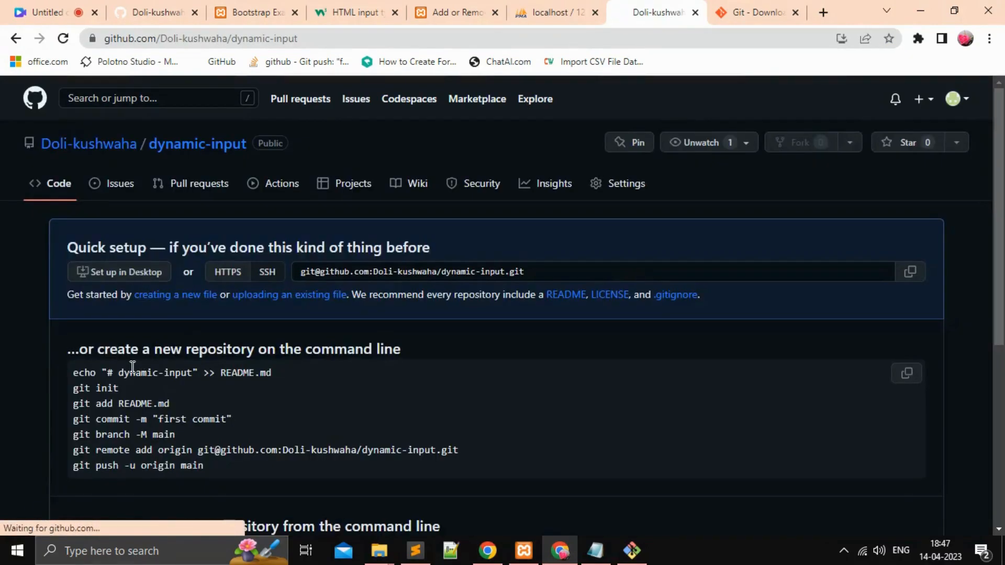
{"action": "left_click_drag", "start_coordinate": [74, 370], "coordinate": [293, 369]}
{"action": "key", "text": "ctrl+c"}
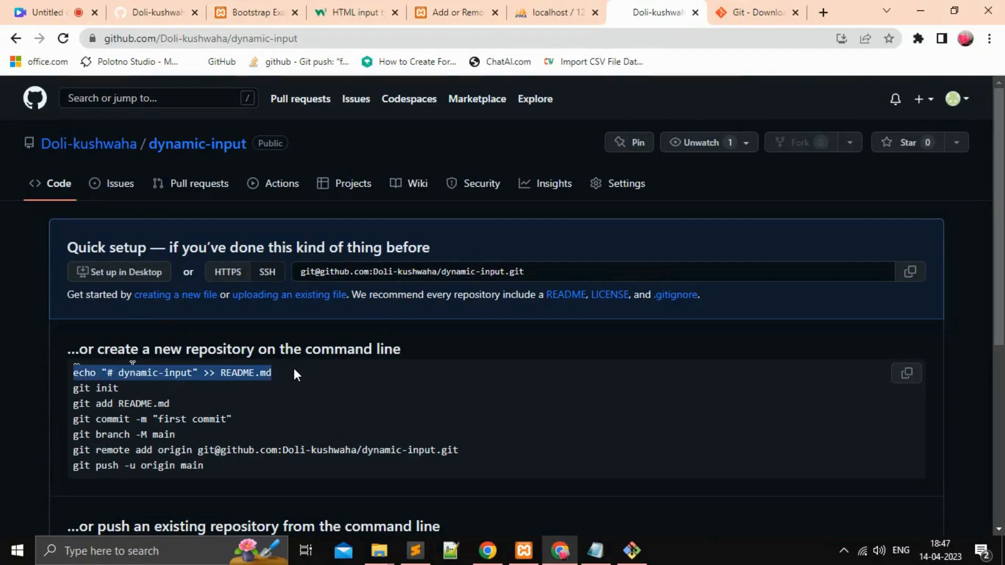
{"action": "left_click", "coordinate": [631, 549]}
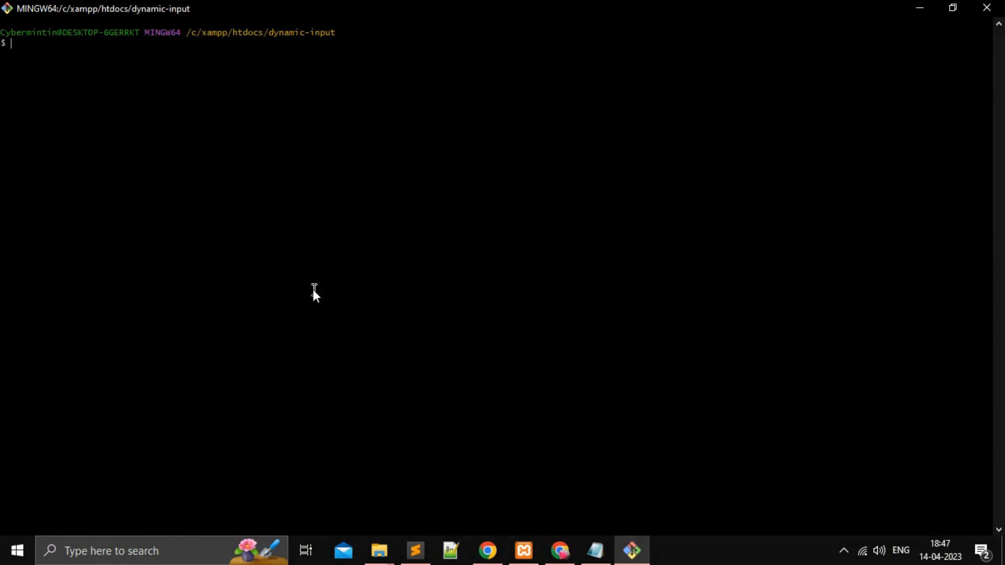
{"action": "right_click", "coordinate": [26, 41]}
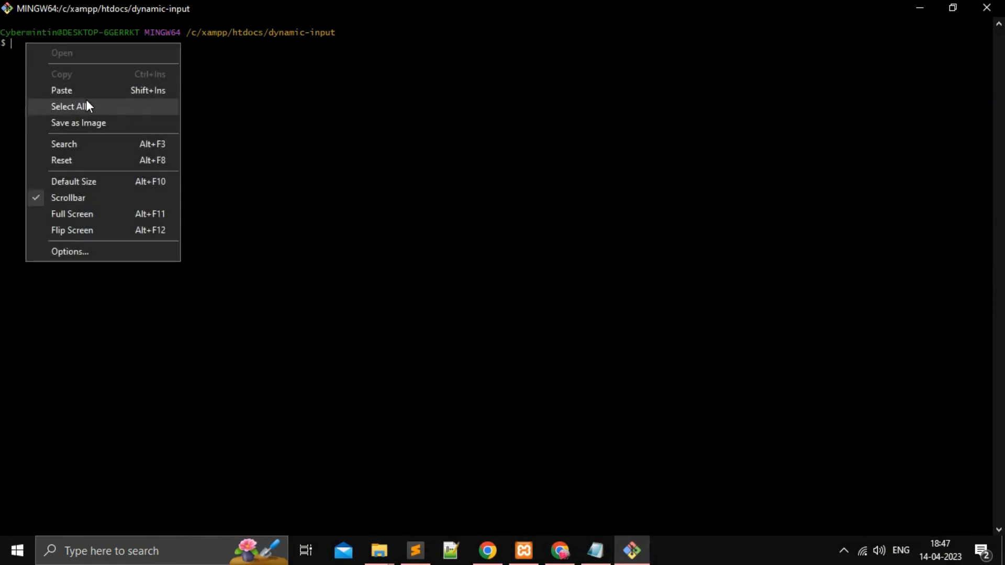
{"action": "left_click", "coordinate": [83, 89]}
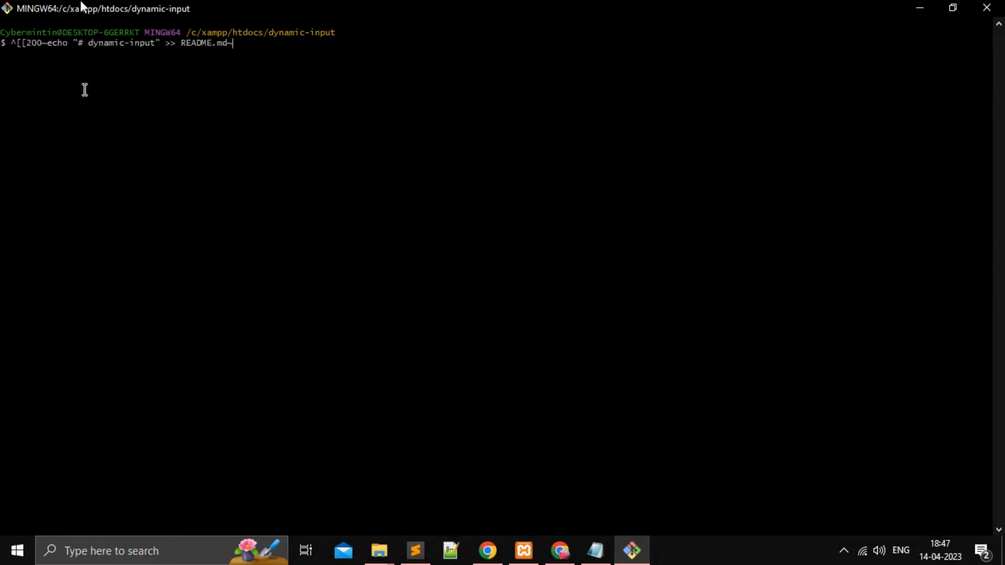
{"action": "key", "text": "BackSpace"}
{"action": "key", "text": "BackSpace"}
{"action": "key", "text": "BackSpace"}
{"action": "key", "text": "BackSpace"}
{"action": "key", "text": "BackSpace"}
{"action": "key", "text": "BackSpace"}
{"action": "key", "text": "BackSpace"}
{"action": "key", "text": "BackSpace"}
{"action": "key", "text": "BackSpace"}
{"action": "key", "text": "BackSpace"}
{"action": "key", "text": "BackSpace"}
{"action": "key", "text": "BackSpace"}
{"action": "key", "text": "BackSpace"}
{"action": "key", "text": "BackSpace"}
{"action": "key", "text": "BackSpace"}
{"action": "key", "text": "BackSpace"}
{"action": "key", "text": "BackSpace"}
{"action": "key", "text": "BackSpace"}
{"action": "key", "text": "BackSpace"}
{"action": "key", "text": "BackSpace"}
Step: Copy echo "# dynamic-input" >> README.md from the repository's setup instructions and run it in Git Bash
{"action": "key", "text": "alt+Tab"}
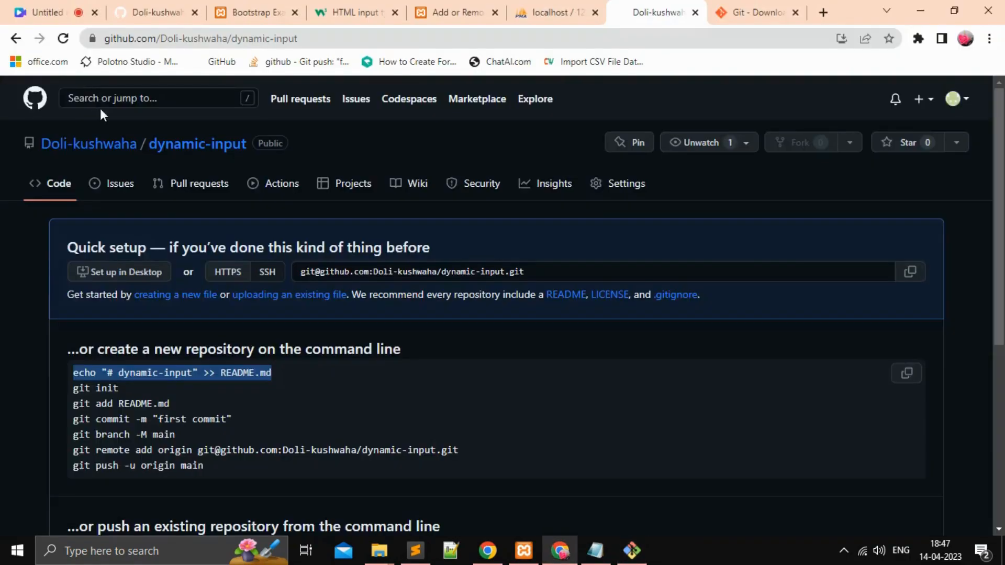
{"action": "left_click", "coordinate": [150, 375]}
{"action": "triple_click", "coordinate": [151, 375]}
{"action": "right_click", "coordinate": [149, 375]}
{"action": "left_click", "coordinate": [184, 390]}
{"action": "left_click", "coordinate": [632, 551]}
{"action": "right_click", "coordinate": [138, 116]}
{"action": "left_click", "coordinate": [227, 166]}
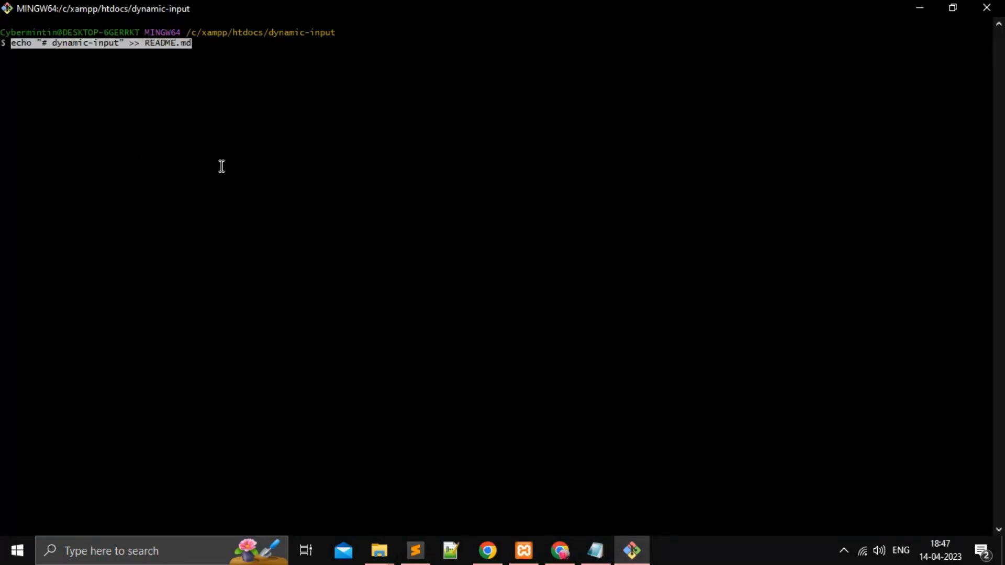
{"action": "key", "text": "Return"}
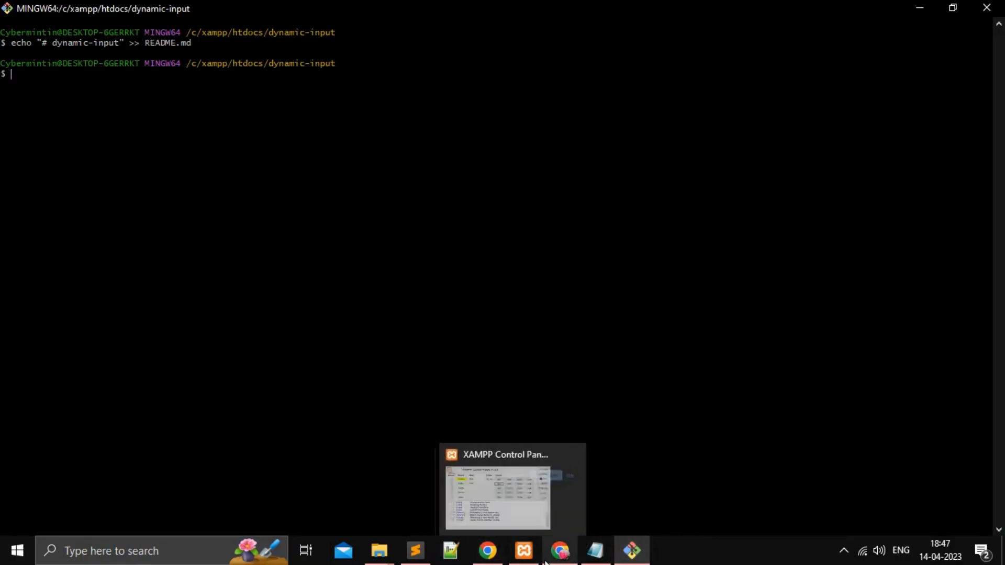
Step: Copy git init from the GitHub setup instructions and run it in Git Bash to initialise the dynamic-input folder
{"action": "left_click", "coordinate": [560, 551]}
{"action": "triple_click", "coordinate": [106, 388]}
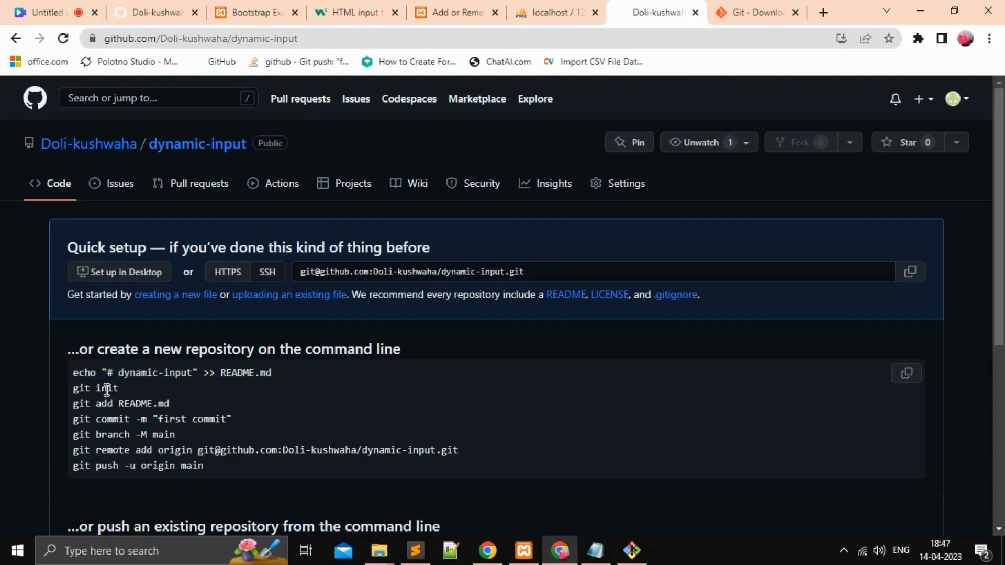
{"action": "right_click", "coordinate": [108, 390]}
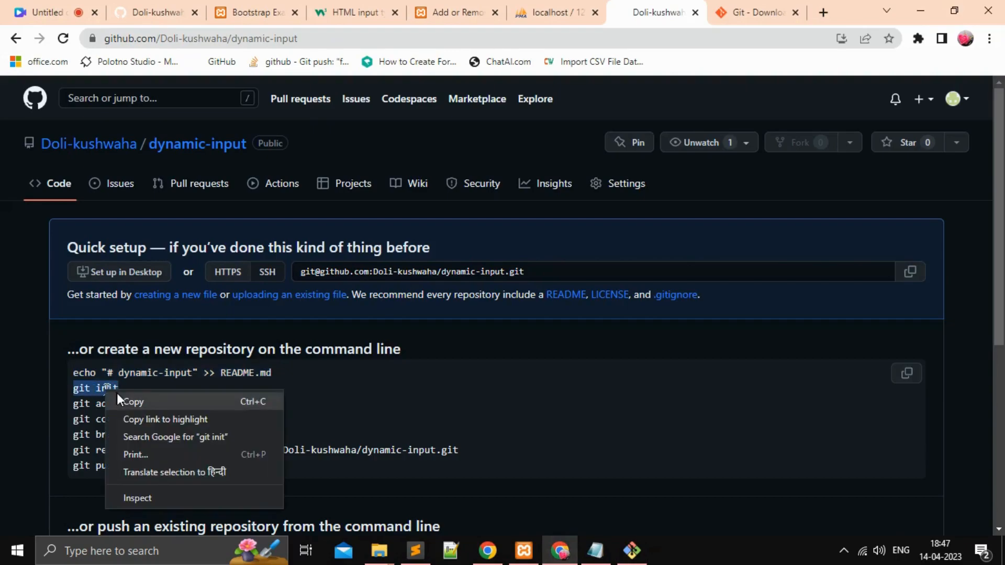
{"action": "left_click", "coordinate": [118, 396]}
{"action": "left_click", "coordinate": [632, 551]}
{"action": "right_click", "coordinate": [138, 165]}
{"action": "left_click", "coordinate": [206, 212]}
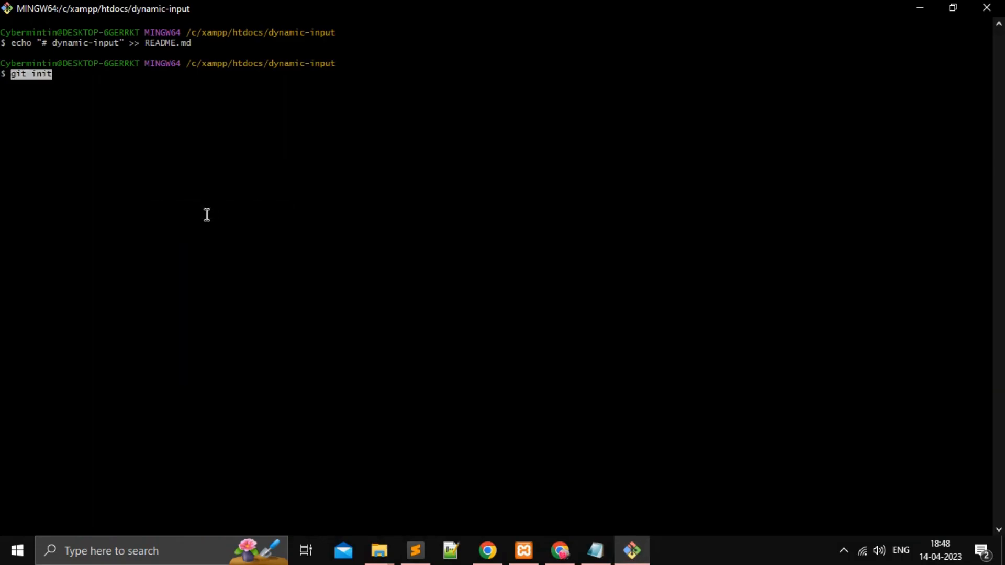
{"action": "key", "text": "Return"}
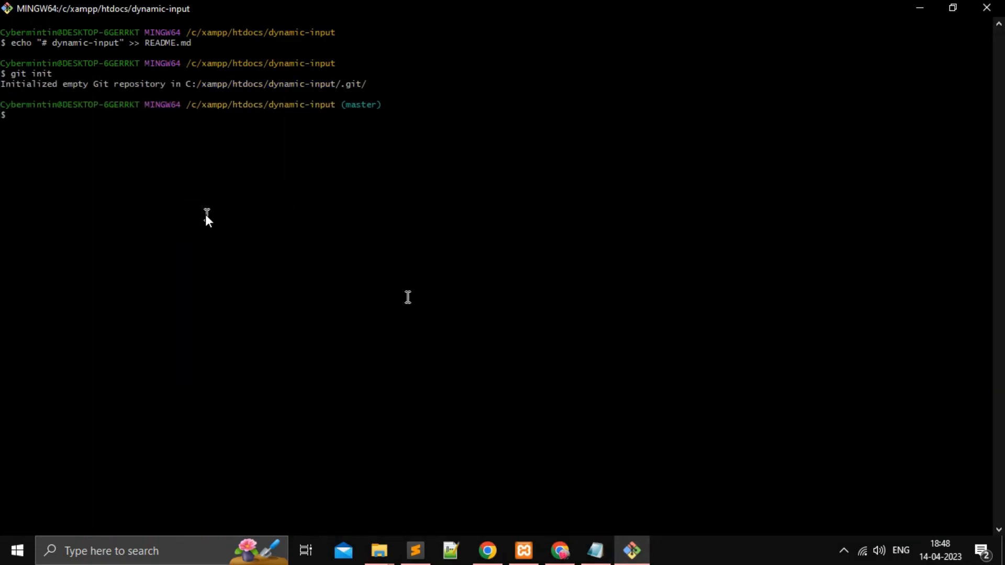
Step: Stage the readme by copying git add README.md from the GitHub instructions and running it in Git Bash
{"action": "left_click", "coordinate": [560, 550]}
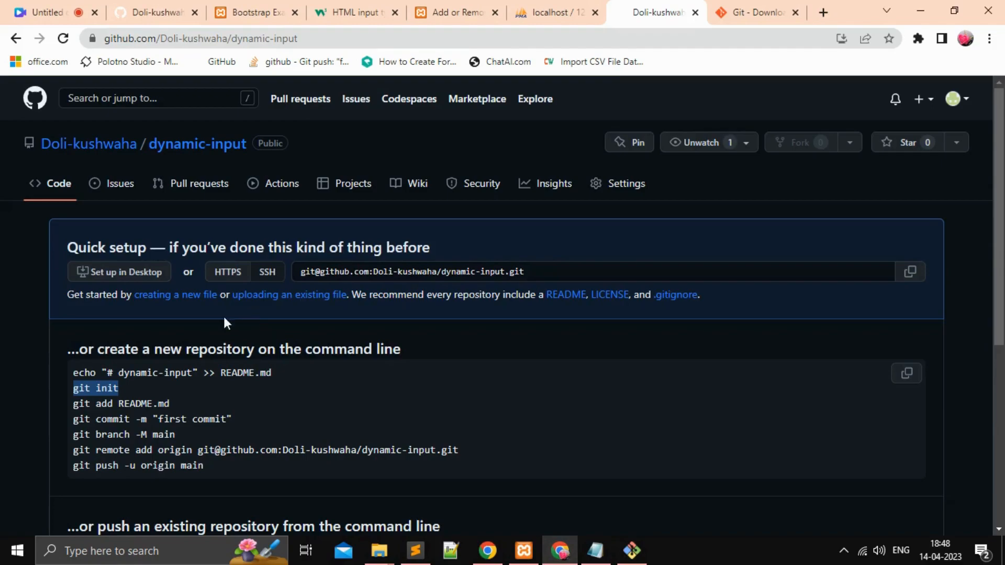
{"action": "triple_click", "coordinate": [136, 403]}
{"action": "right_click", "coordinate": [146, 407]}
{"action": "left_click", "coordinate": [152, 413]}
{"action": "left_click", "coordinate": [632, 551]}
{"action": "right_click", "coordinate": [126, 166]}
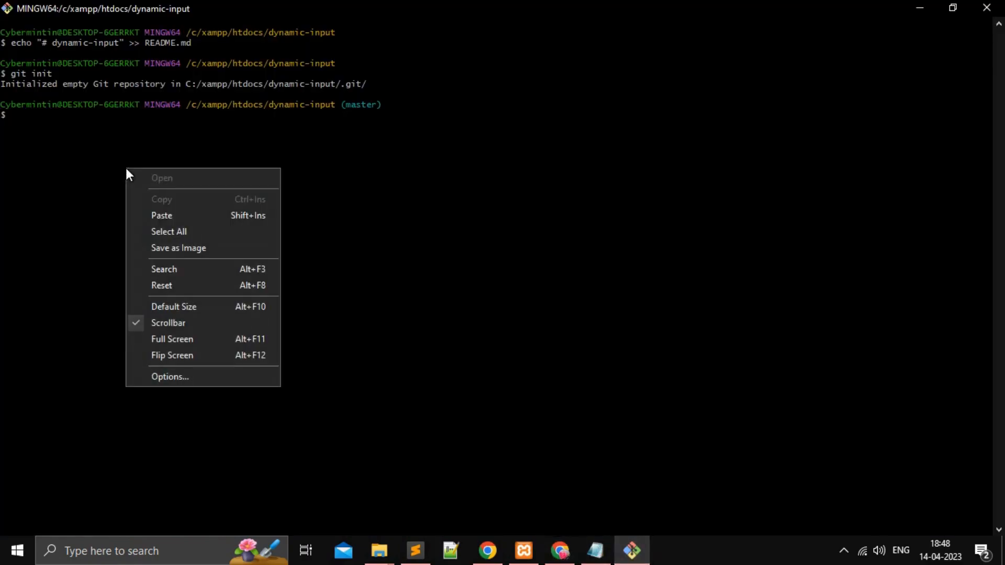
{"action": "left_click", "coordinate": [161, 216]}
{"action": "key", "text": "Return"}
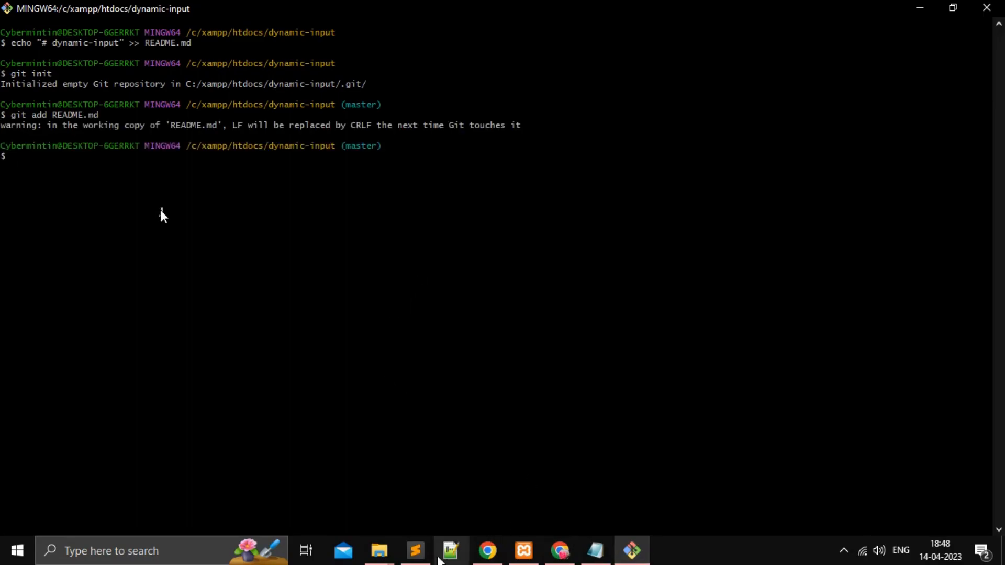
Step: Restore the Git Bash window to a smaller size and try to commit with git commit -m "first commit" from the GitHub instructions
{"action": "left_click", "coordinate": [953, 7]}
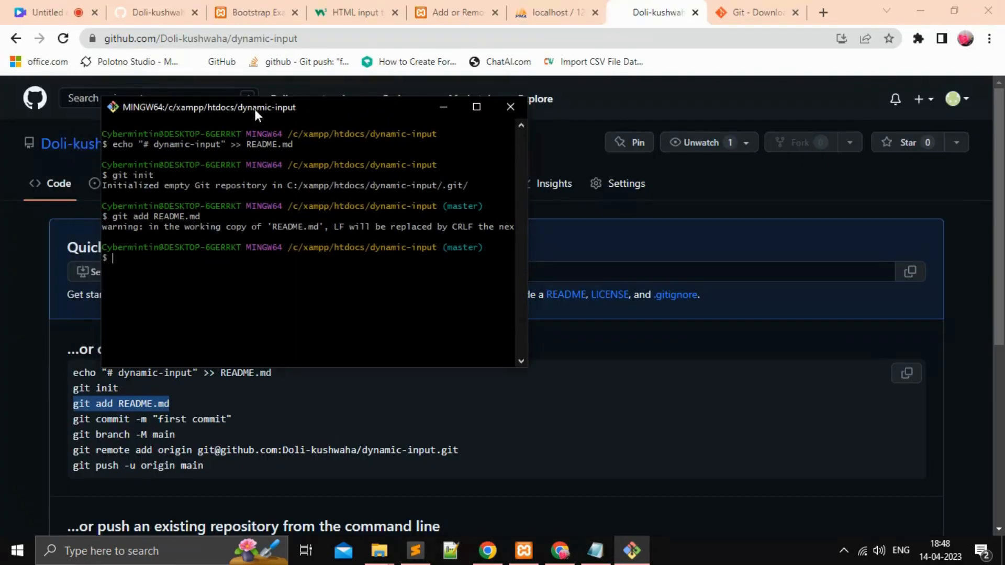
{"action": "triple_click", "coordinate": [145, 420]}
{"action": "right_click", "coordinate": [145, 421]}
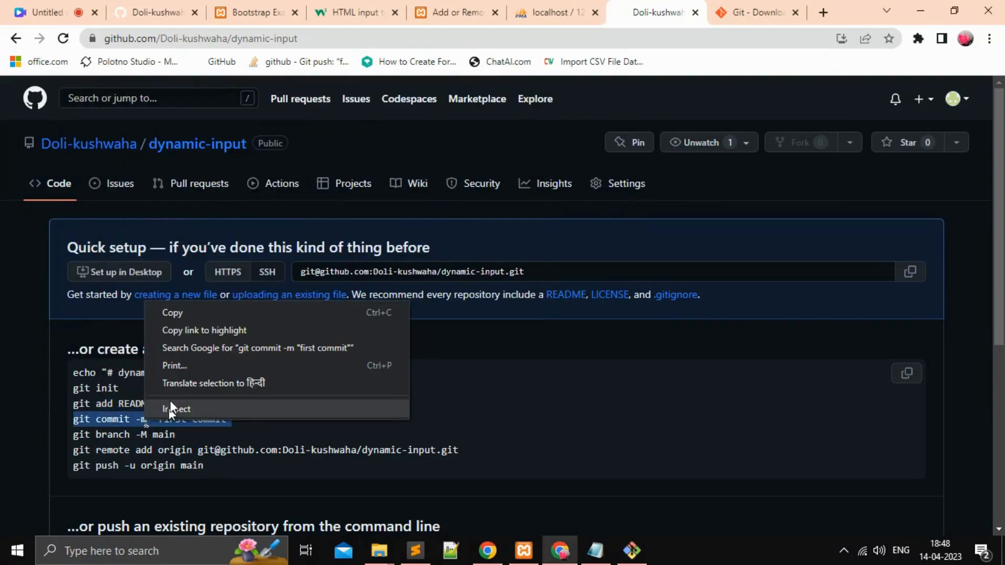
{"action": "left_click", "coordinate": [190, 310]}
{"action": "left_click", "coordinate": [631, 550]}
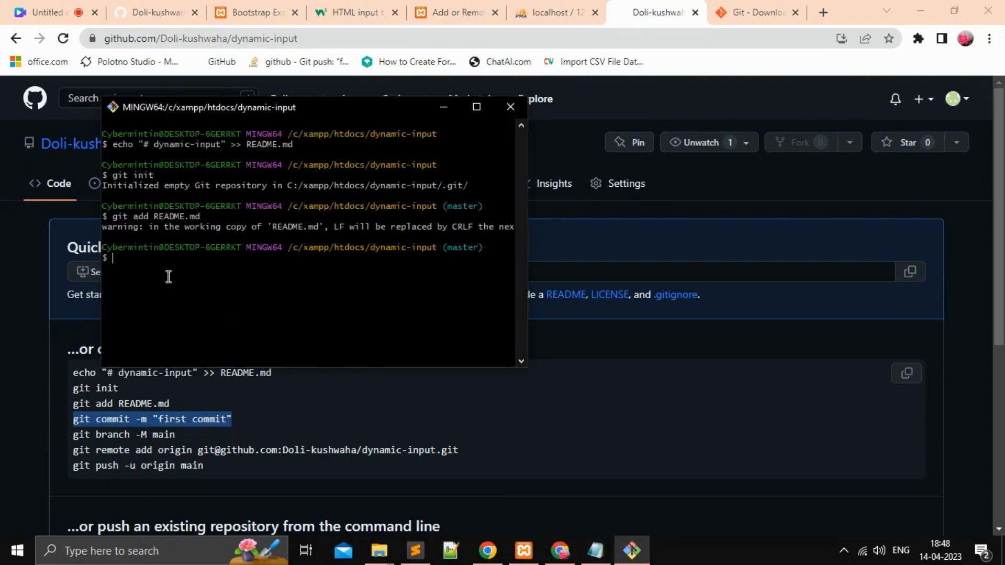
{"action": "right_click", "coordinate": [168, 277]}
{"action": "left_click", "coordinate": [207, 330]}
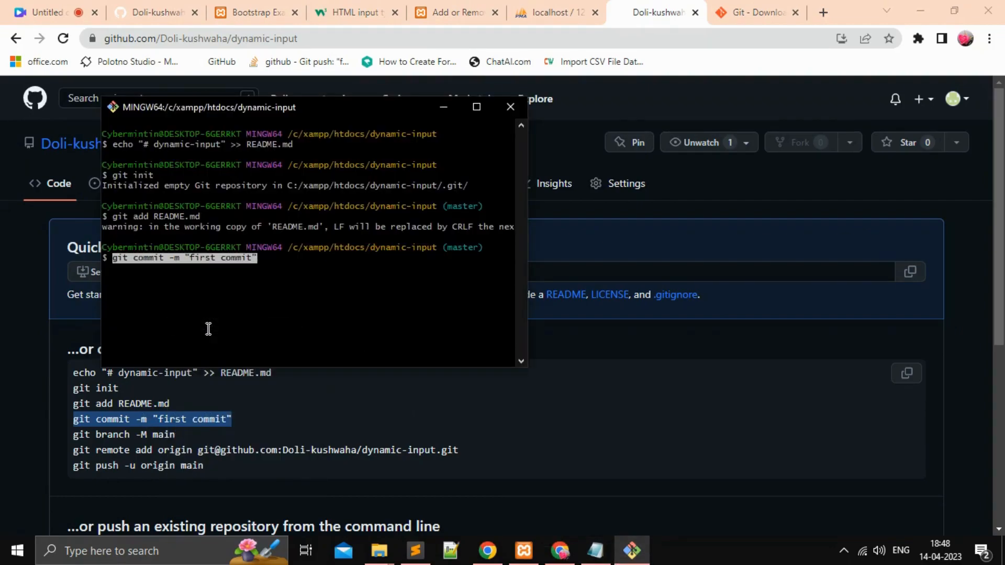
{"action": "key", "text": "Return"}
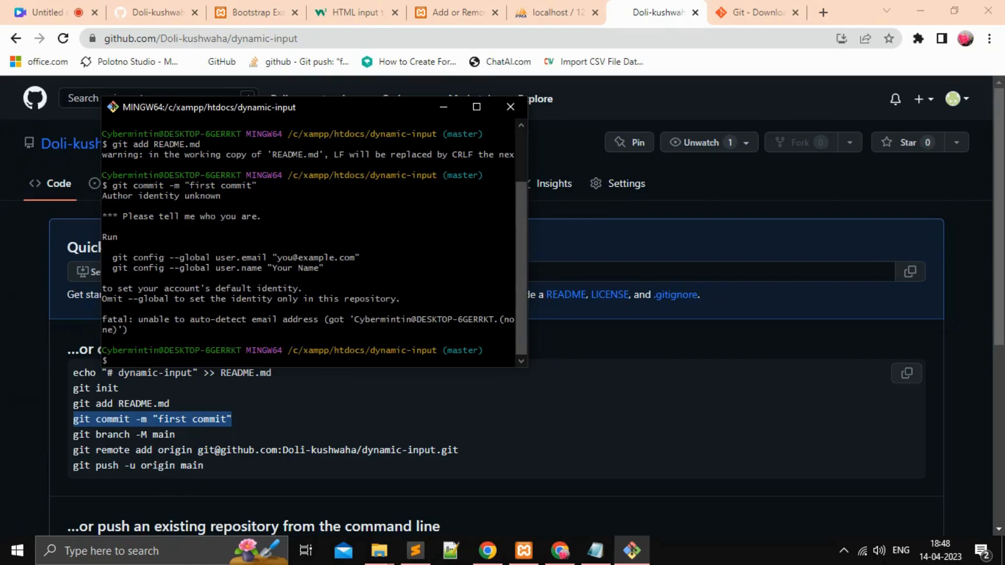
Step: Copy git branch -M main from the GitHub setup instructions and return to Git Bash
{"action": "left_click", "coordinate": [137, 436]}
{"action": "triple_click", "coordinate": [138, 437]}
{"action": "right_click", "coordinate": [137, 435]}
{"action": "left_click", "coordinate": [157, 328]}
{"action": "key", "text": "alt+Tab"}
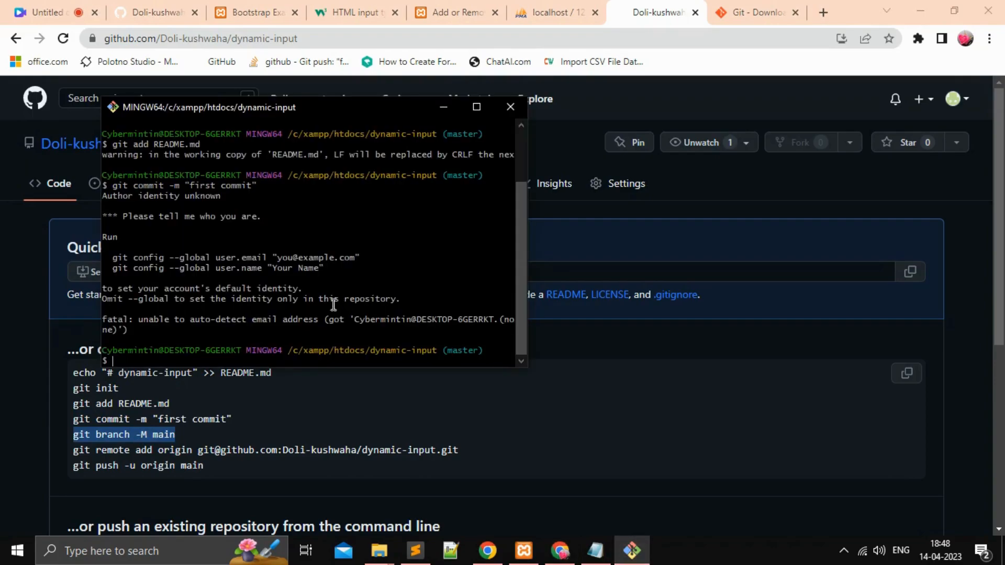
{"action": "right_click", "coordinate": [172, 357]}
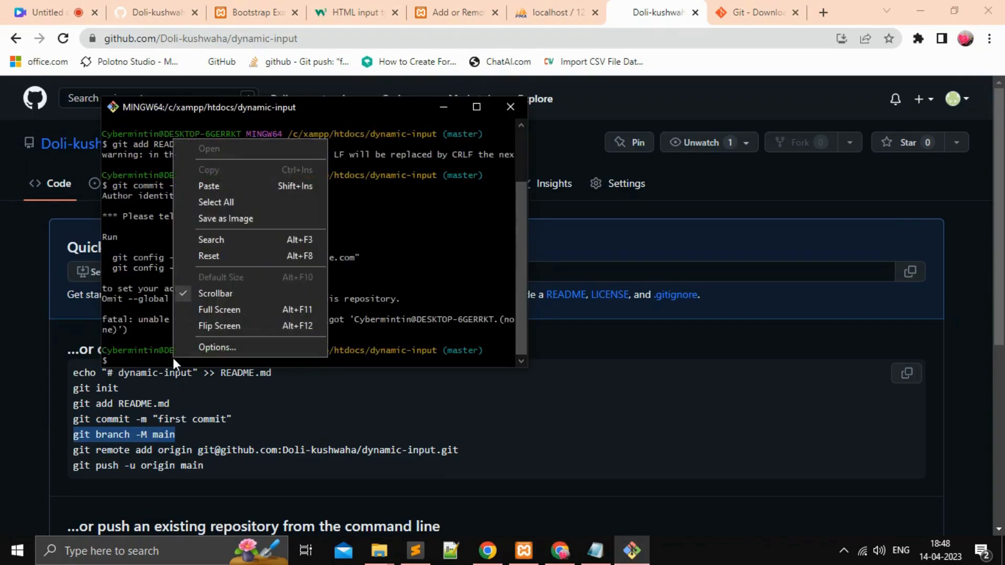
{"action": "left_click", "coordinate": [220, 259]}
{"action": "left_click", "coordinate": [568, 241]}
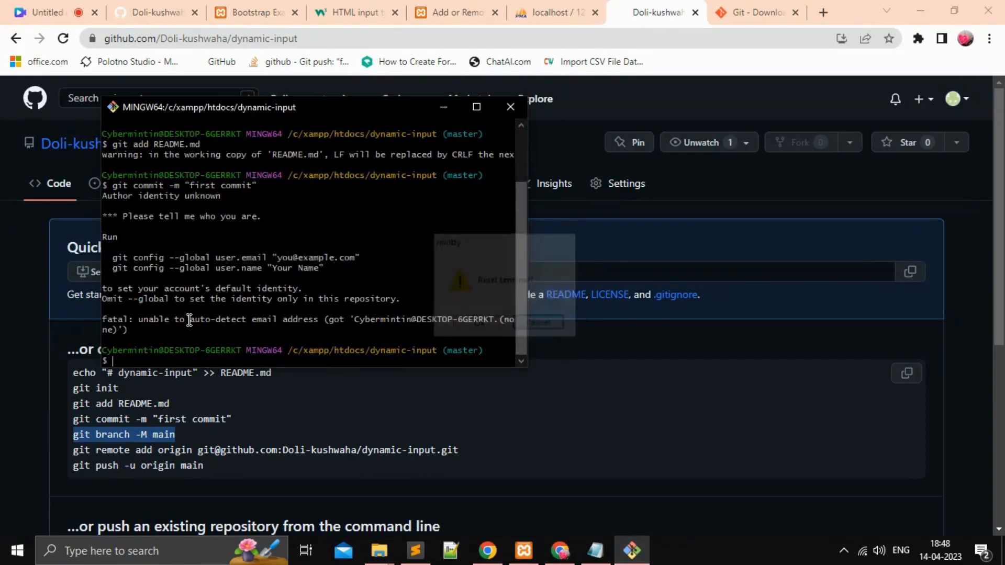
Step: Rename the current branch to main by running the copied git branch -M main command
{"action": "right_click", "coordinate": [117, 358]}
{"action": "left_click", "coordinate": [171, 184]}
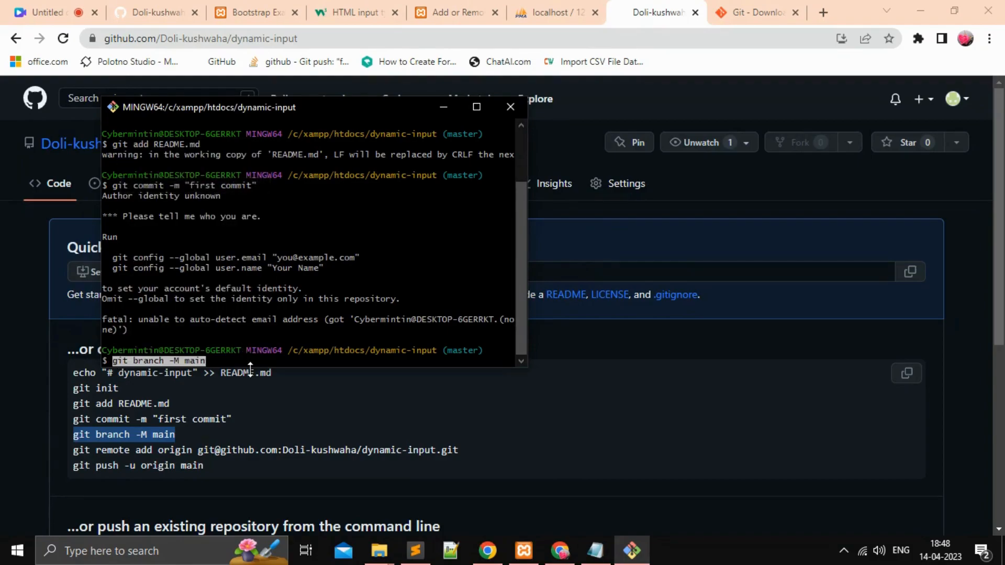
{"action": "key", "text": "Return"}
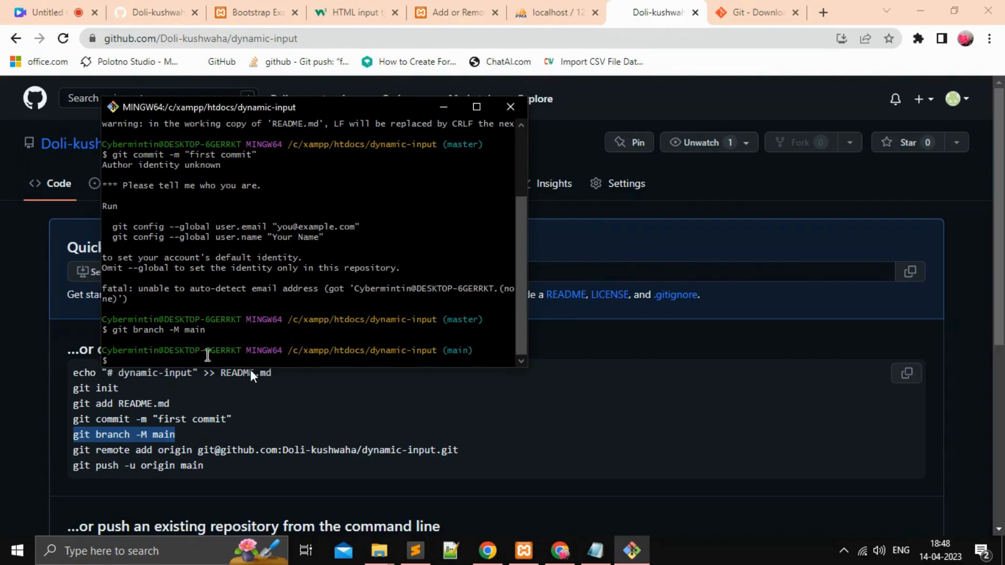
Step: Copy the git remote add origin command for the dynamic-input repository from the GitHub instructions and run it in Git Bash
{"action": "triple_click", "coordinate": [142, 450]}
{"action": "right_click", "coordinate": [143, 449]}
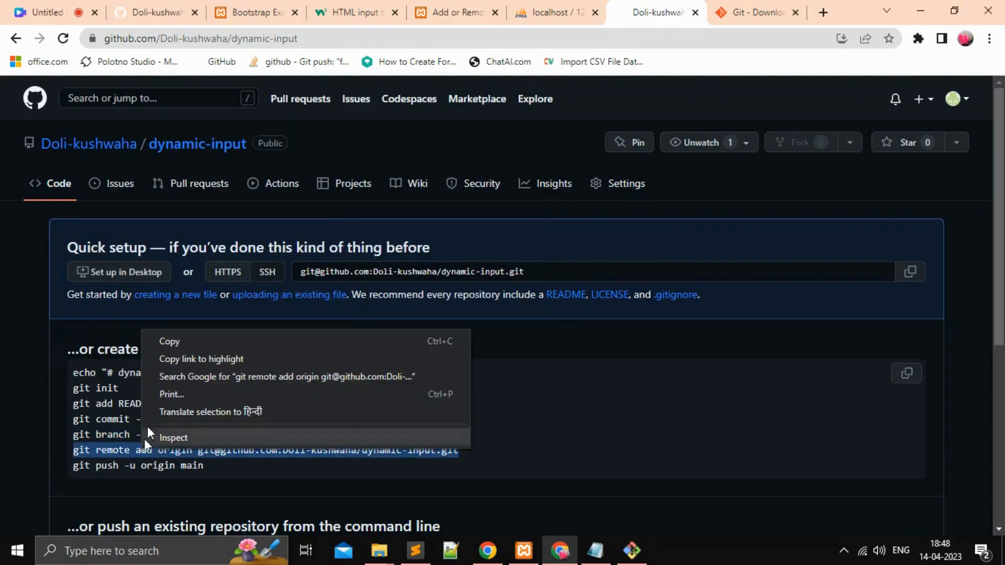
{"action": "left_click", "coordinate": [177, 343]}
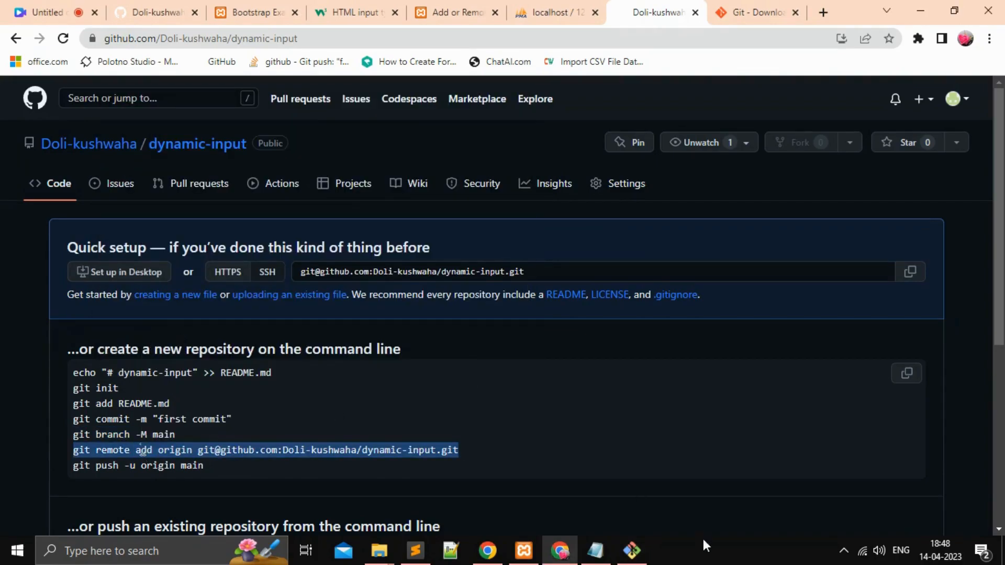
{"action": "left_click", "coordinate": [632, 550]}
{"action": "right_click", "coordinate": [135, 361]}
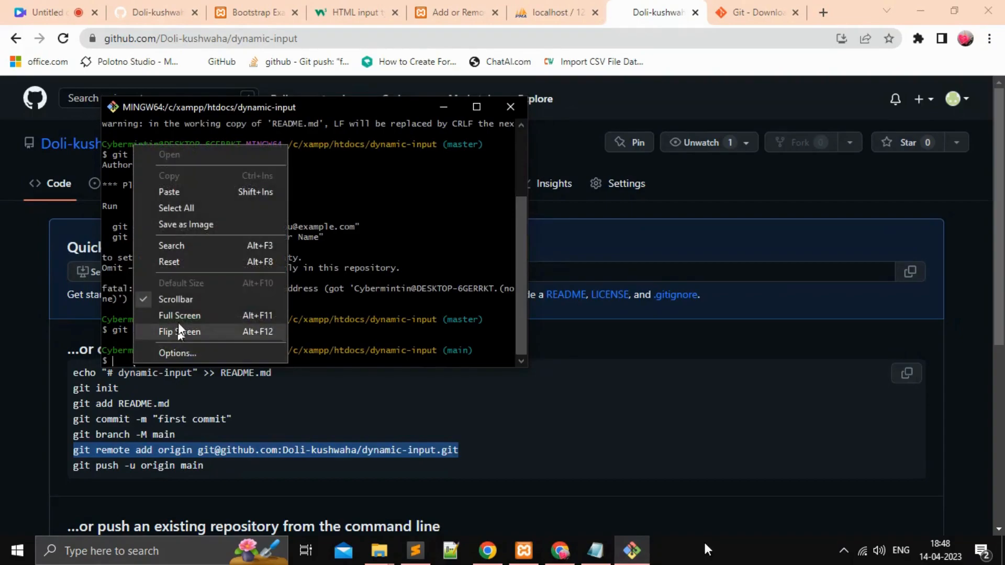
{"action": "left_click", "coordinate": [197, 193]}
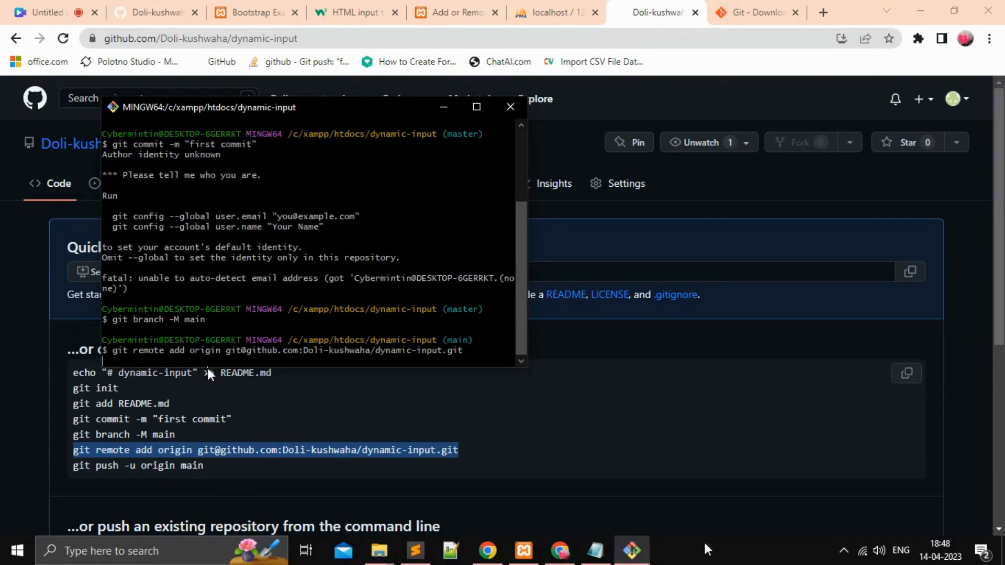
{"action": "key", "text": "Return"}
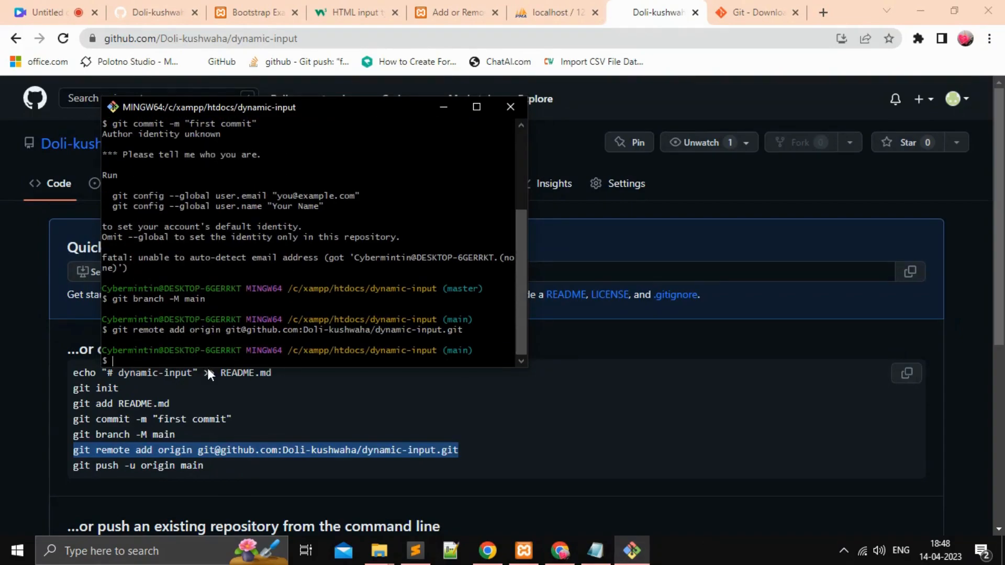
Step: Try to push the main branch by copying git push -u origin main from the GitHub instructions into Git Bash, and review the output
{"action": "triple_click", "coordinate": [143, 464]}
{"action": "right_click", "coordinate": [143, 464]}
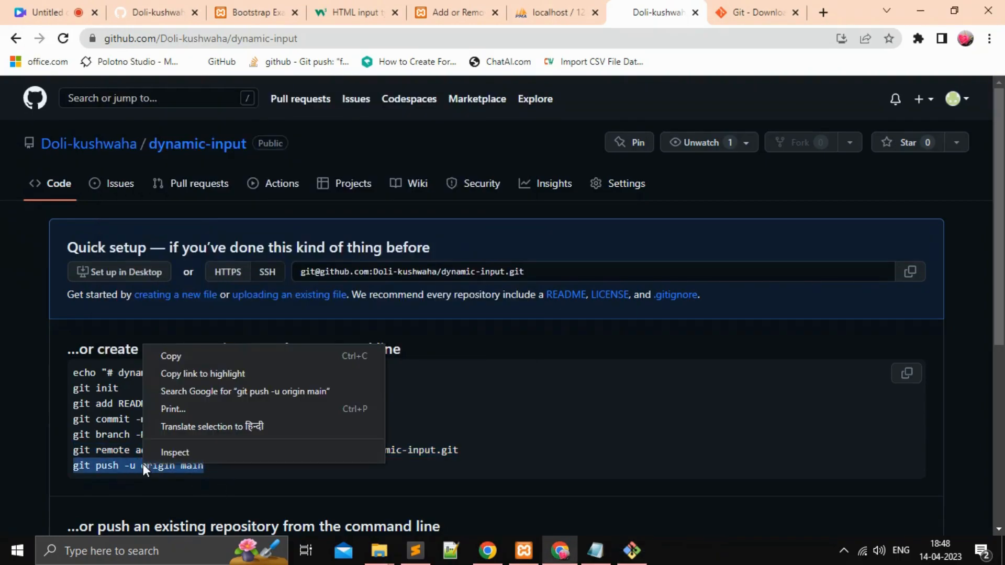
{"action": "left_click", "coordinate": [161, 362]}
{"action": "left_click", "coordinate": [633, 550]}
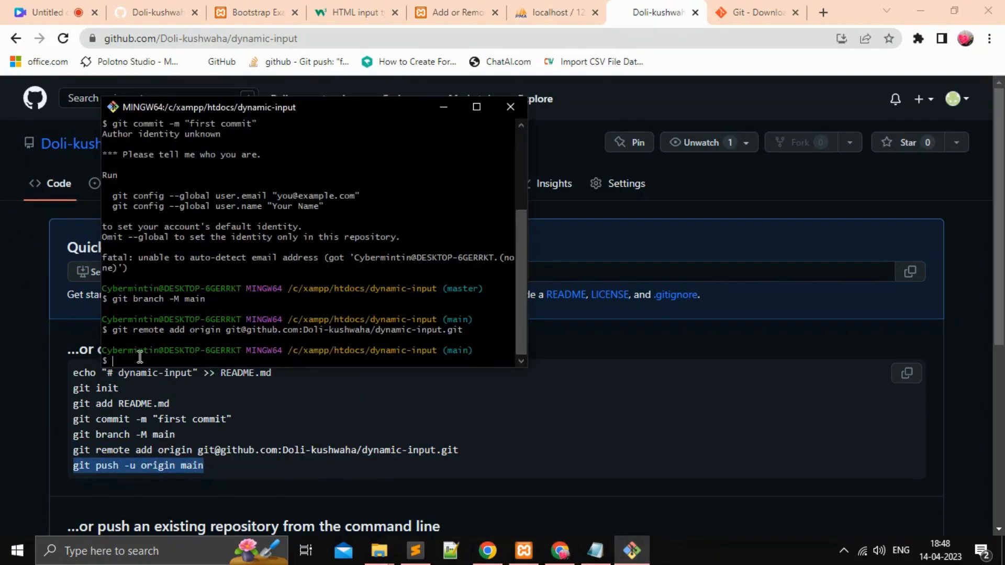
{"action": "right_click", "coordinate": [134, 356]}
{"action": "left_click", "coordinate": [178, 184]}
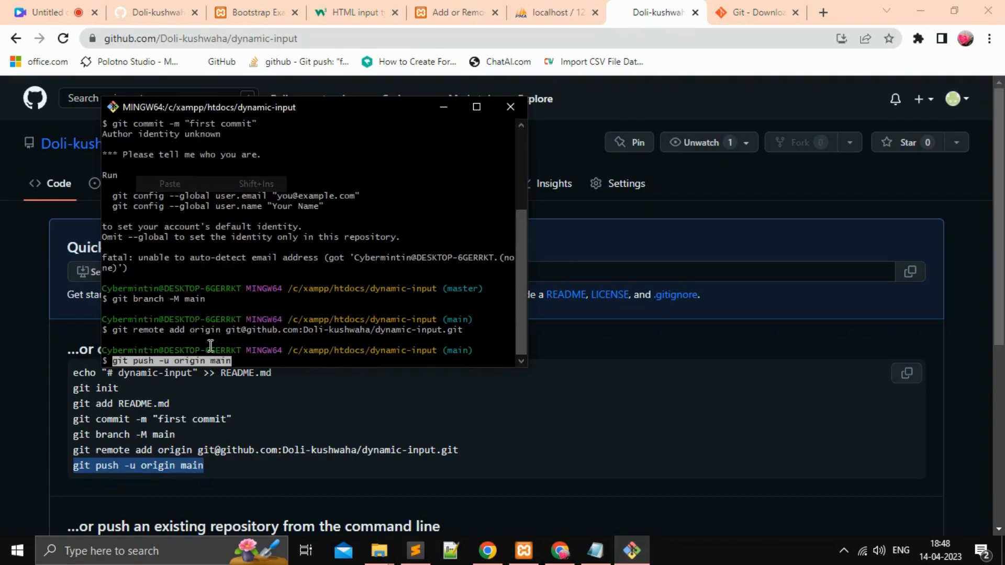
{"action": "key", "text": "Return"}
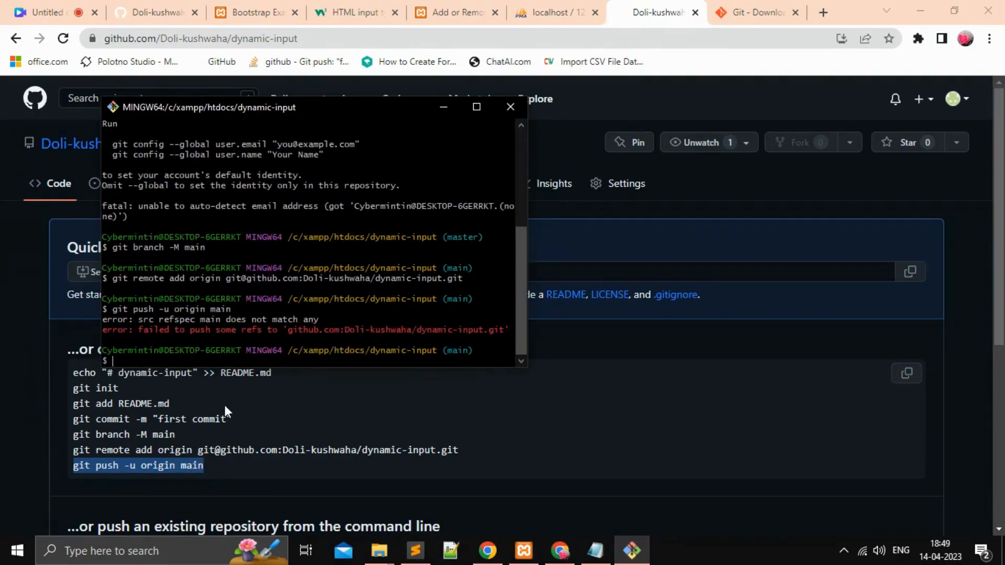
{"action": "left_click_drag", "start_coordinate": [112, 330], "coordinate": [446, 328]}
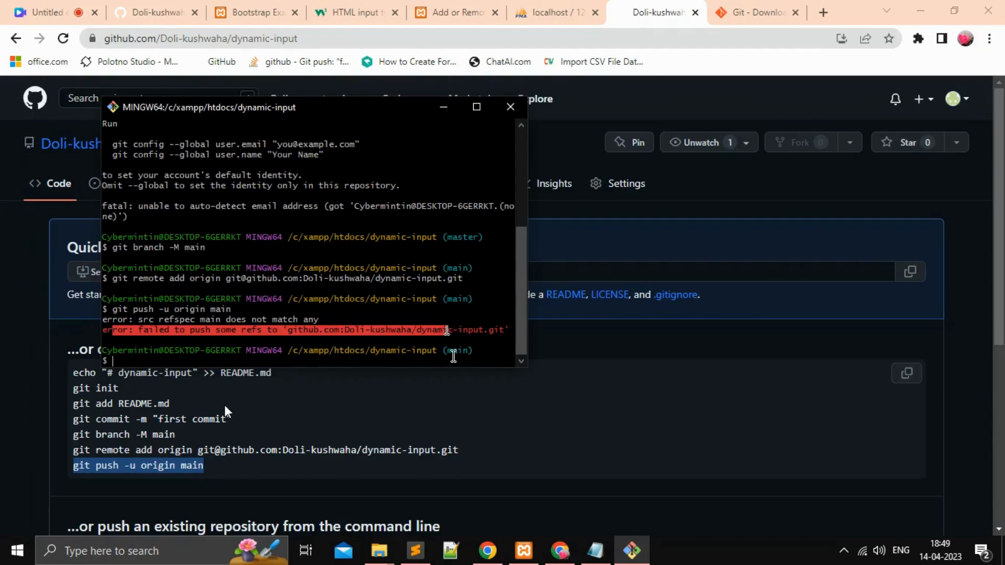
{"action": "left_click", "coordinate": [438, 338]}
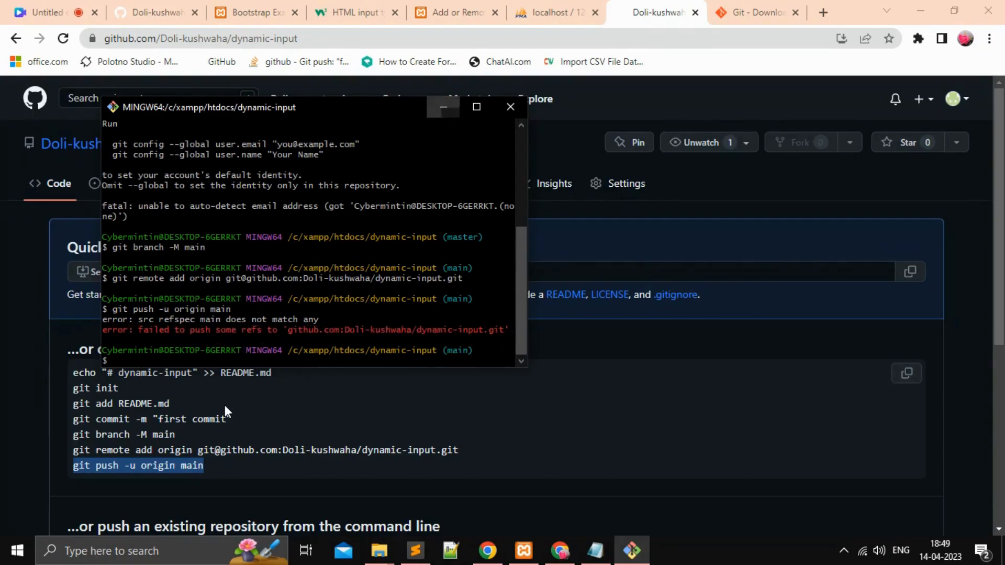
Step: Minimize Git Bash and open the dynamic-input repository's settings on GitHub at the Danger Zone's repository deletion option
{"action": "left_click", "coordinate": [444, 107]}
{"action": "left_click", "coordinate": [758, 12]}
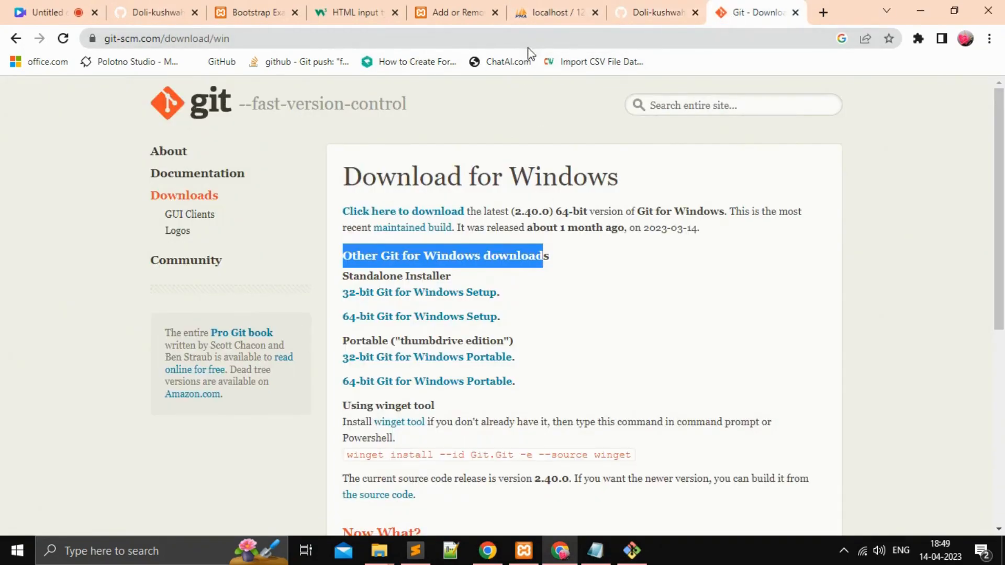
{"action": "left_click", "coordinate": [650, 16]}
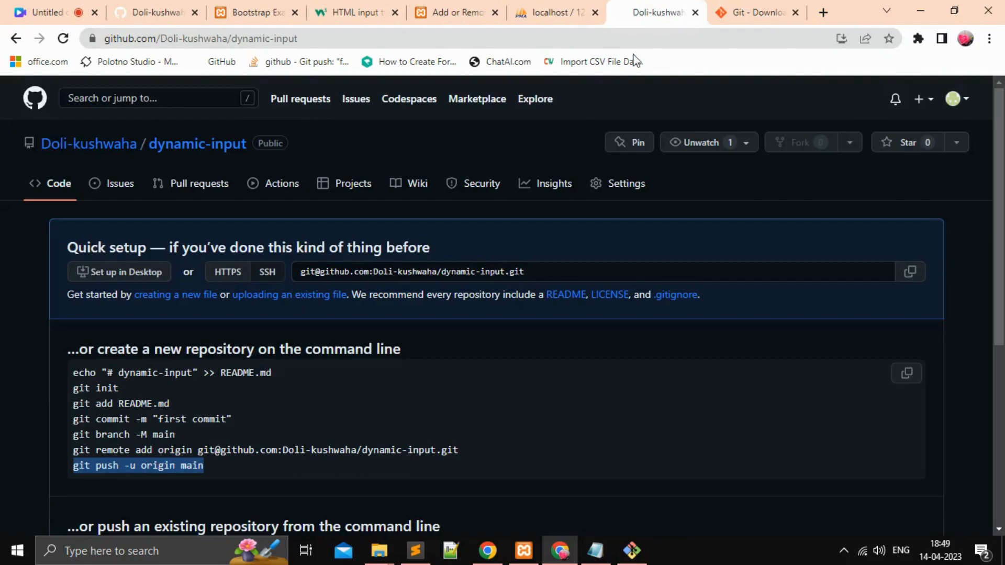
{"action": "mouse_move", "coordinate": [73, 150]}
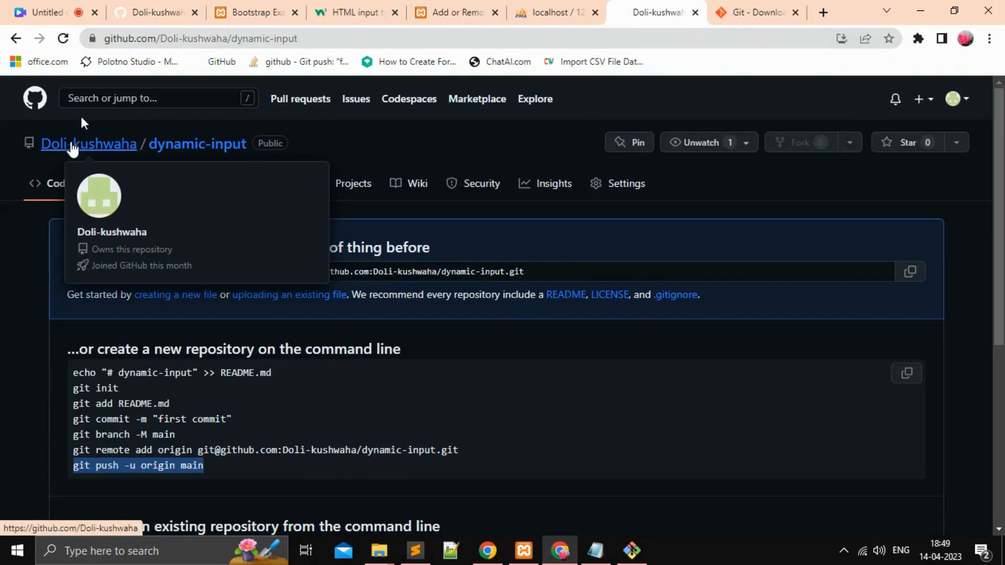
{"action": "left_click", "coordinate": [625, 194]}
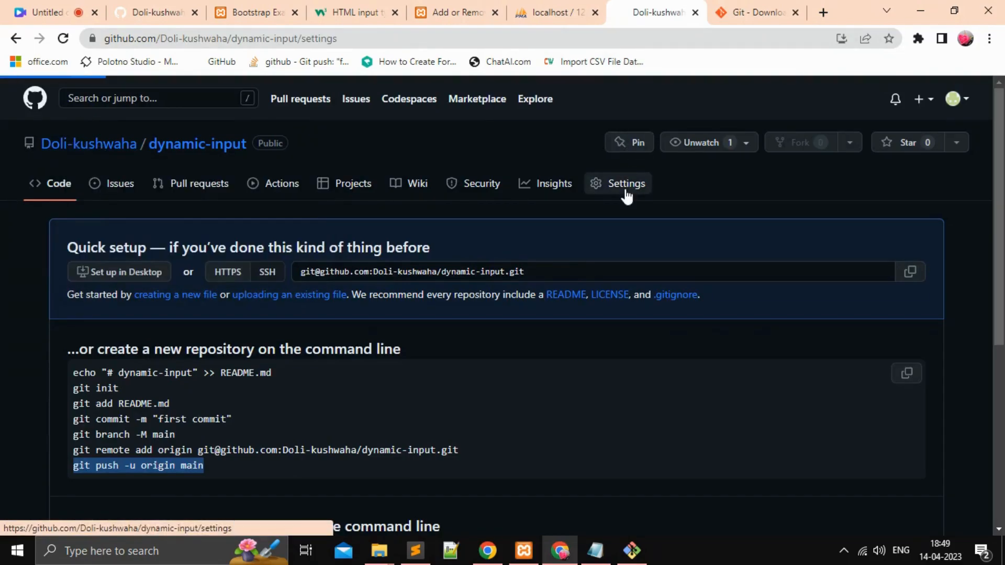
{"action": "scroll", "coordinate": [550, 438], "scroll_direction": "down", "scroll_amount": 15}
{"action": "scroll", "coordinate": [551, 439], "scroll_direction": "down", "scroll_amount": 20}
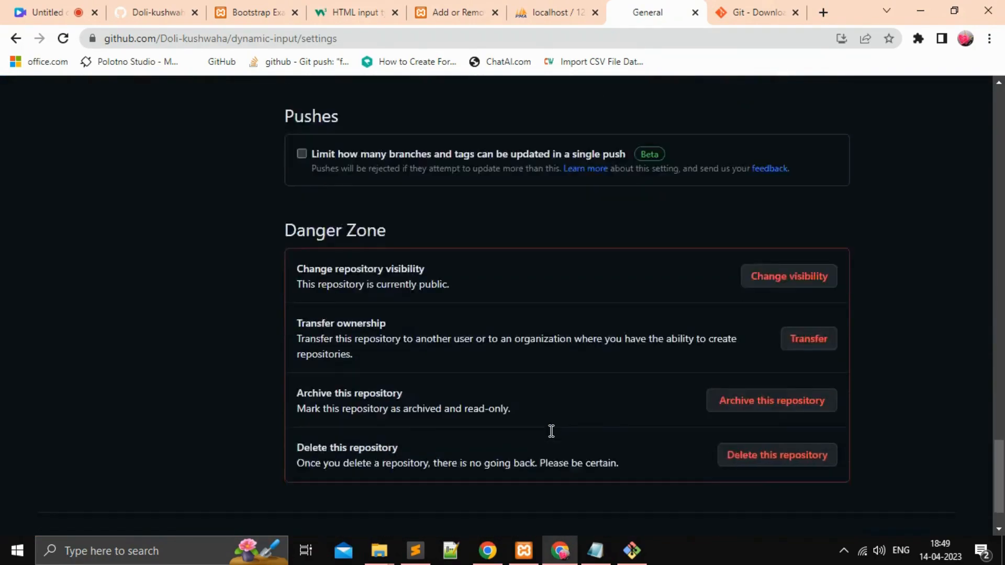
{"action": "scroll", "coordinate": [552, 431], "scroll_direction": "down", "scroll_amount": 2}
{"action": "left_click_drag", "start_coordinate": [297, 386], "coordinate": [422, 387]}
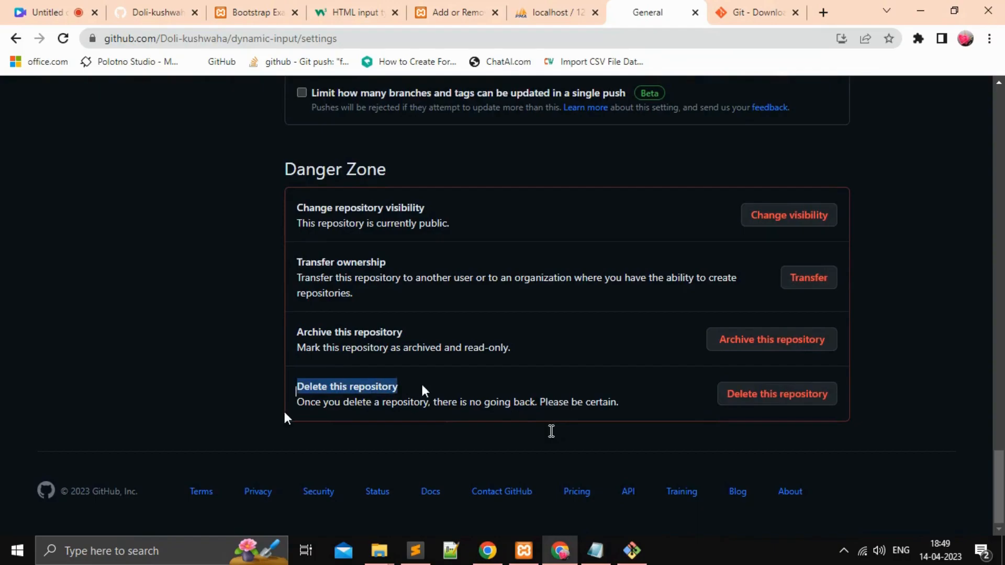
Step: Start deleting the dynamic-input repository and acknowledge the effects of the deletion
{"action": "left_click", "coordinate": [762, 395]}
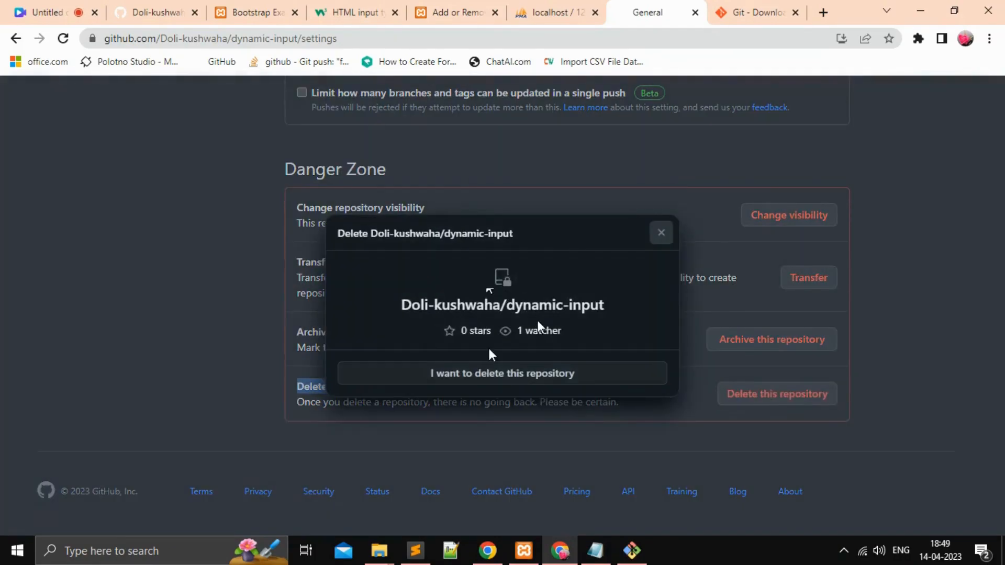
{"action": "left_click", "coordinate": [497, 373]}
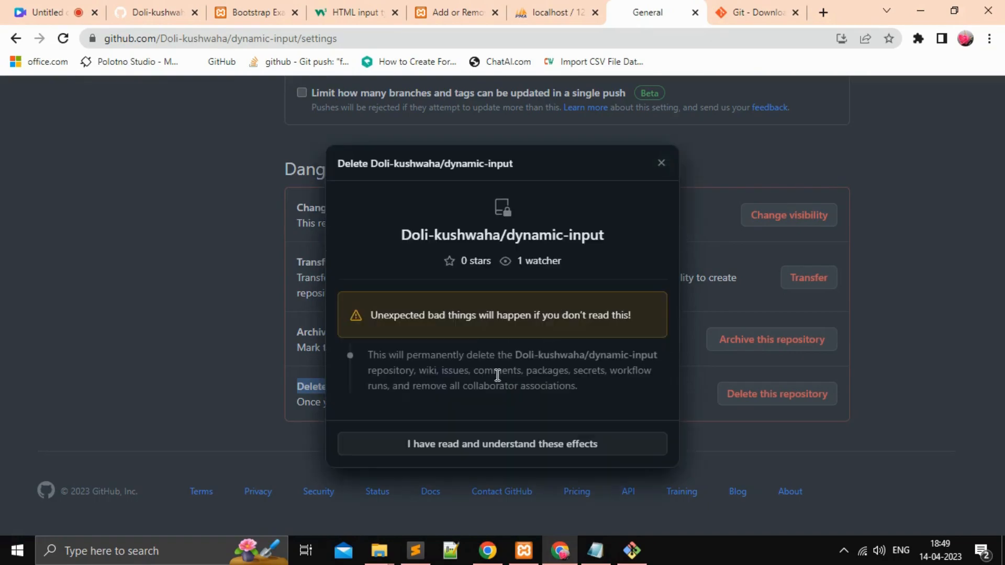
{"action": "left_click", "coordinate": [493, 449]}
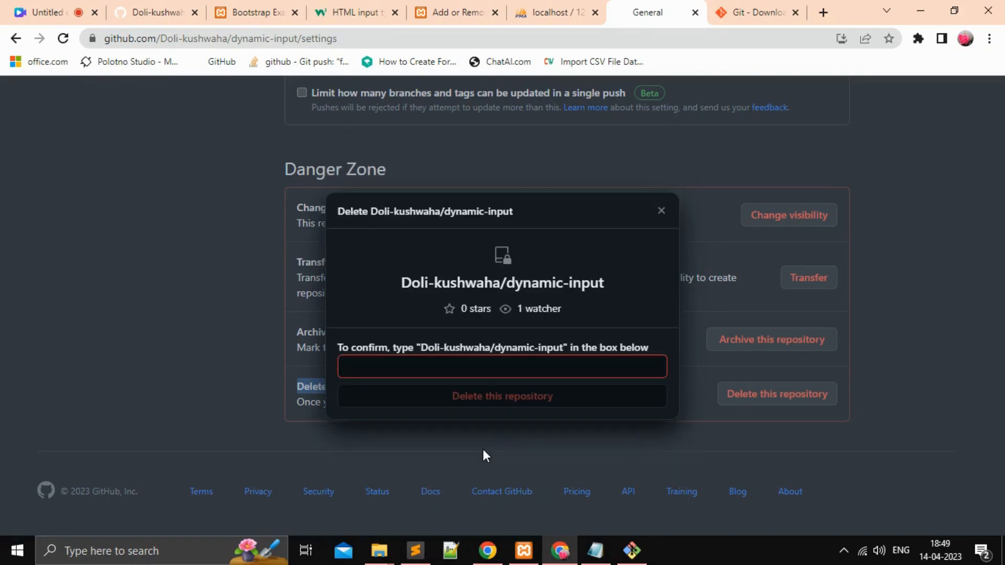
Step: Enter the repository's full owner/repository name in the confirmation field and submit the deletion of dynamic-input
{"action": "left_click", "coordinate": [458, 365]}
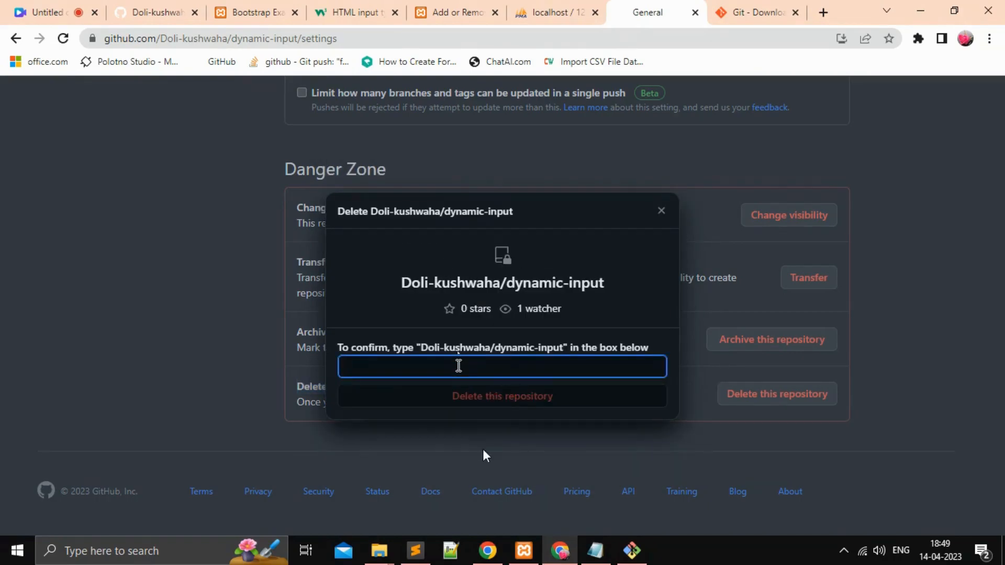
{"action": "type", "text": "Doli-kushwaha/dynamil"}
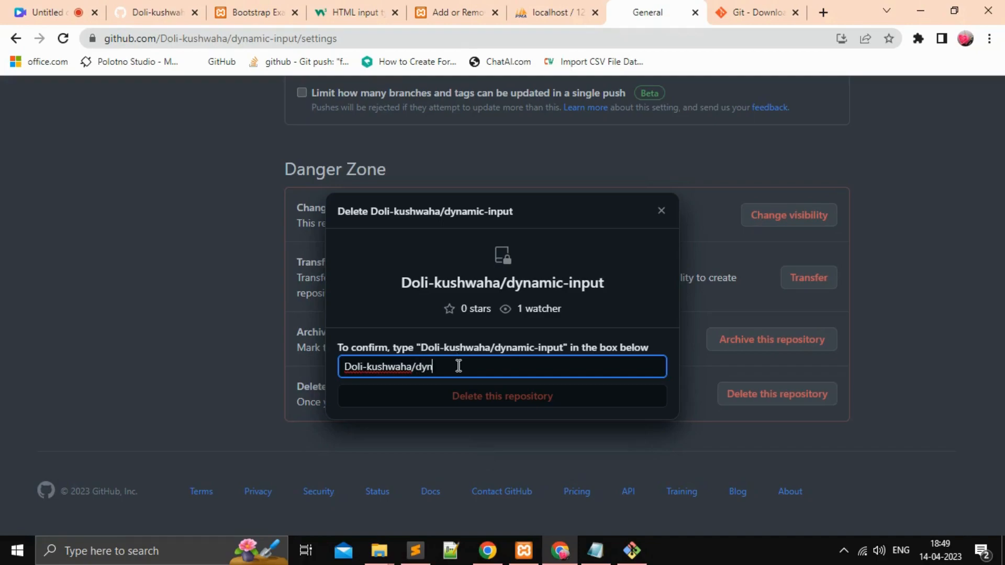
{"action": "key", "text": "BackSpace"}
{"action": "type", "text": "c-input"}
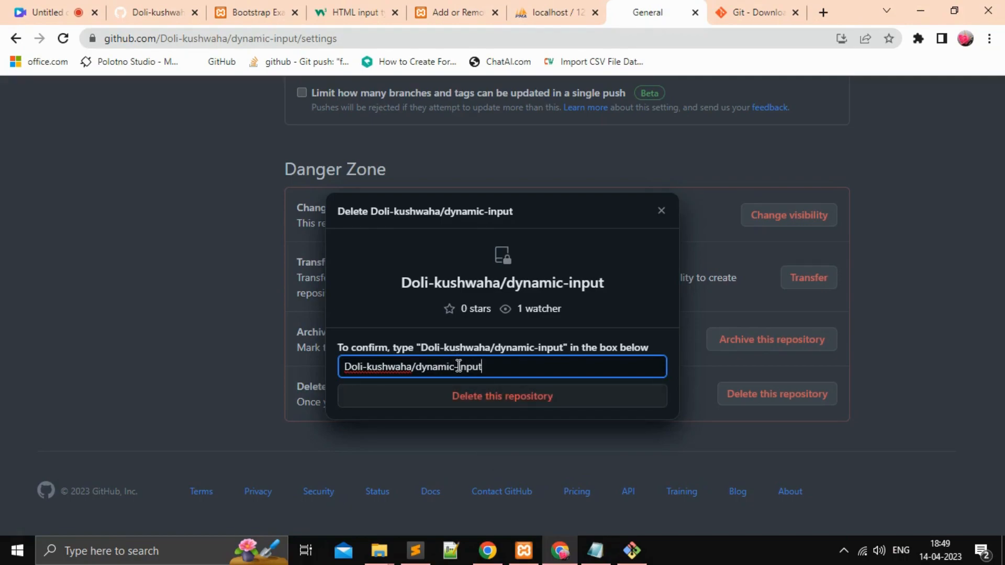
{"action": "left_click", "coordinate": [511, 406]}
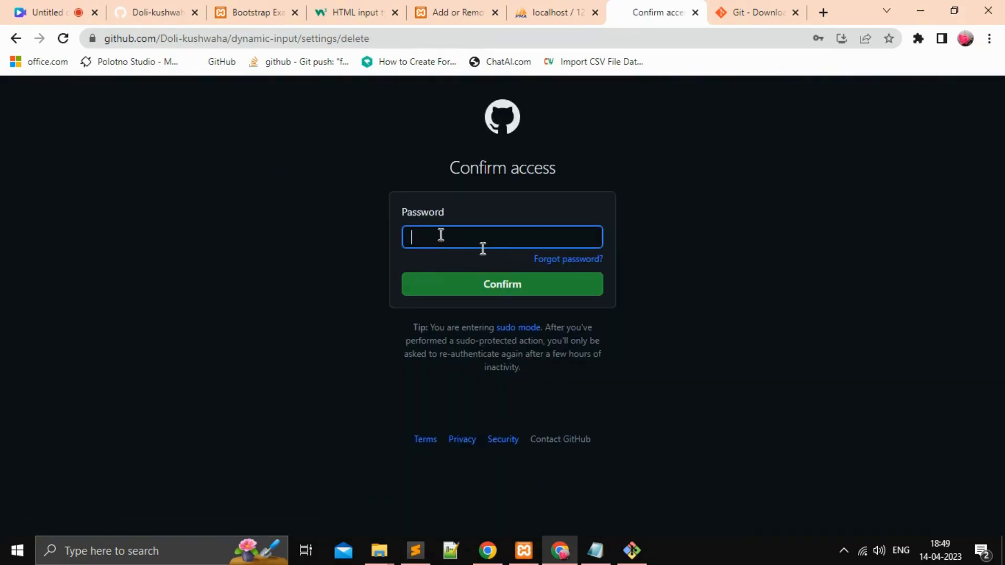
Step: Enter the GitHub account password, retrying it as needed, and confirm access for the repository deletion
{"action": "type", "text": "••••"}
{"action": "left_click", "coordinate": [520, 287]}
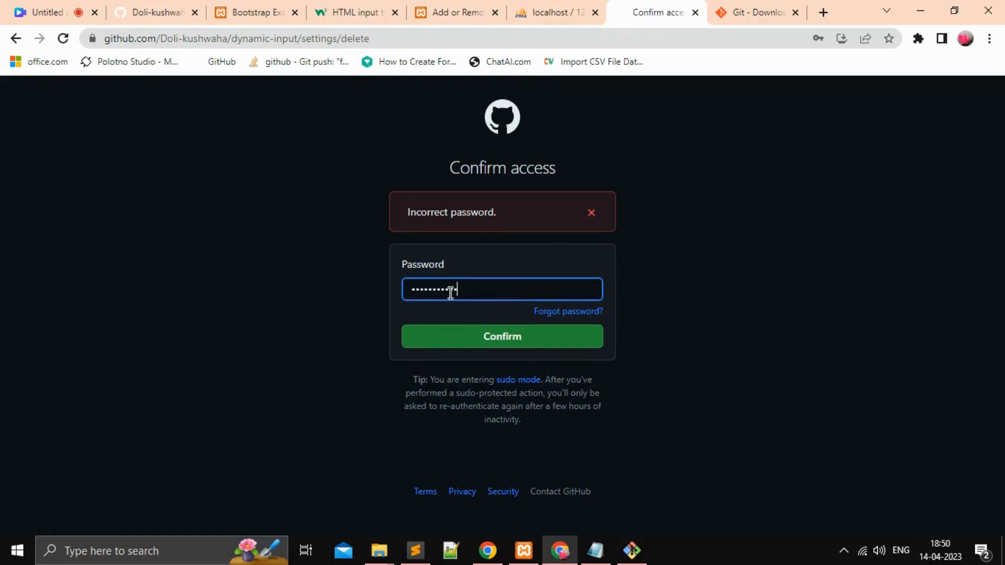
{"action": "left_click", "coordinate": [482, 344]}
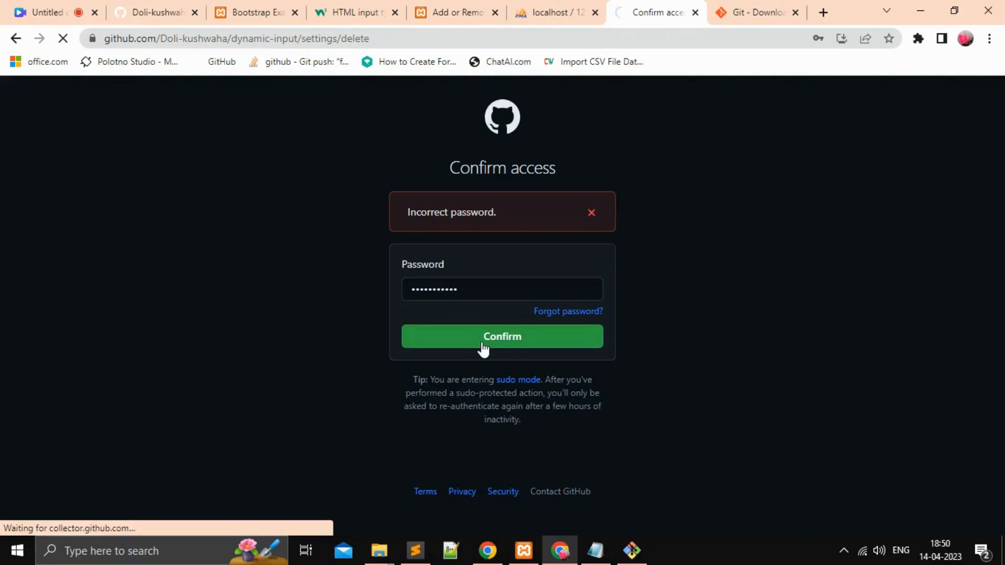